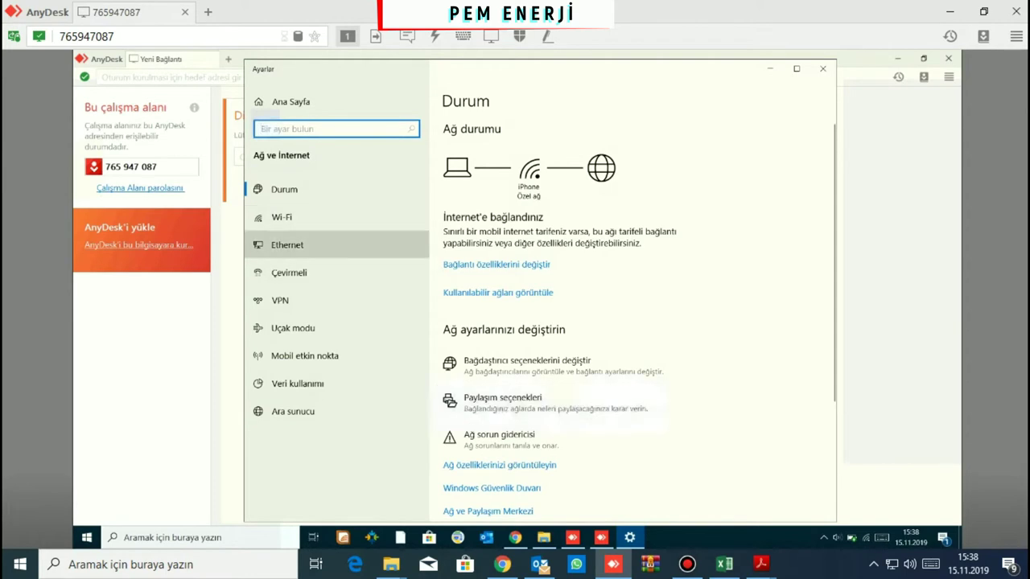
Open the Network Connections adapter list from the Ethernet settings page
click(287, 245)
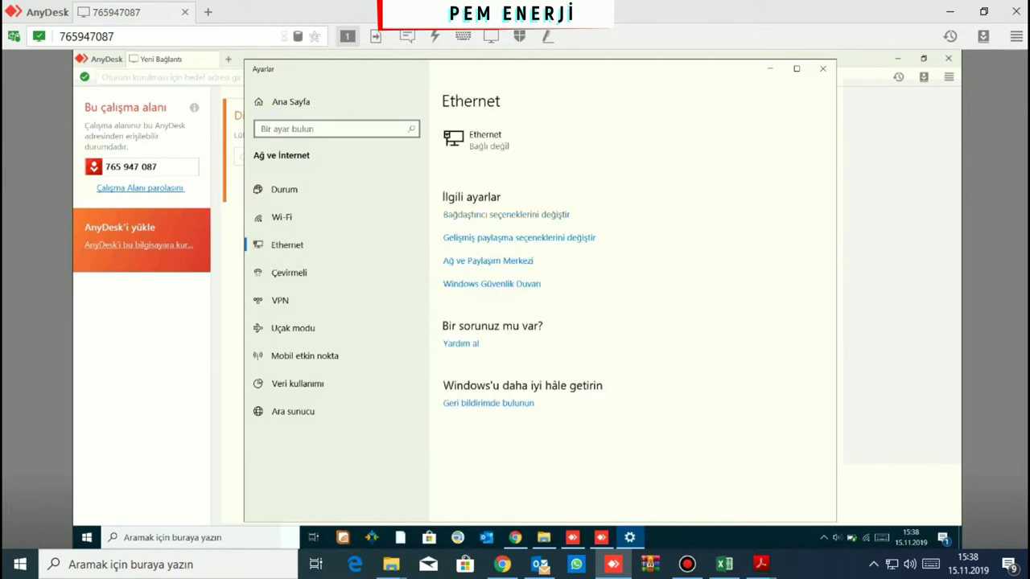
click(506, 214)
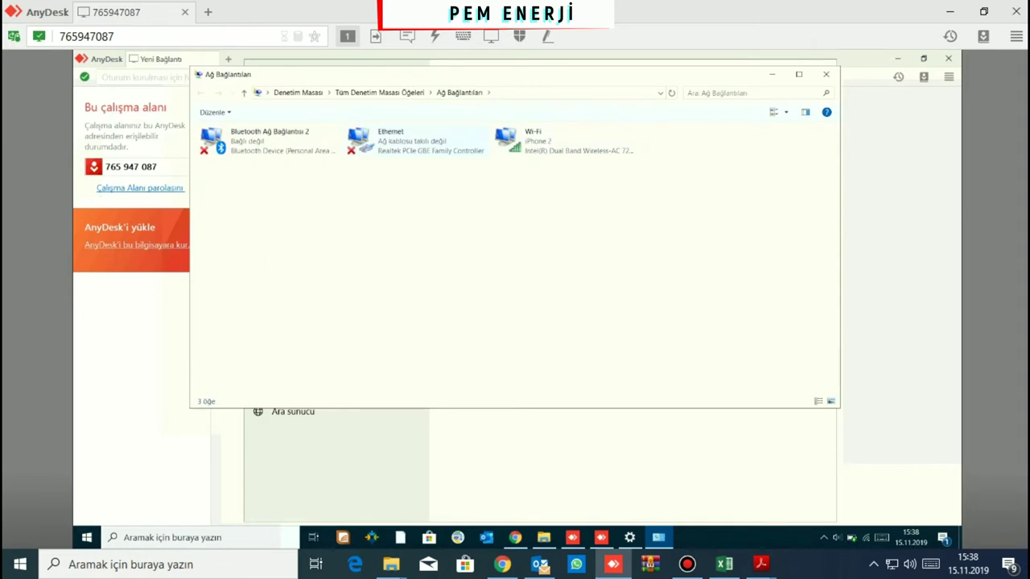
Switch the Ethernet adapter's IPv4 to a manual 192.168.0.x address with mask 255.255.255.0
right_click(396, 147)
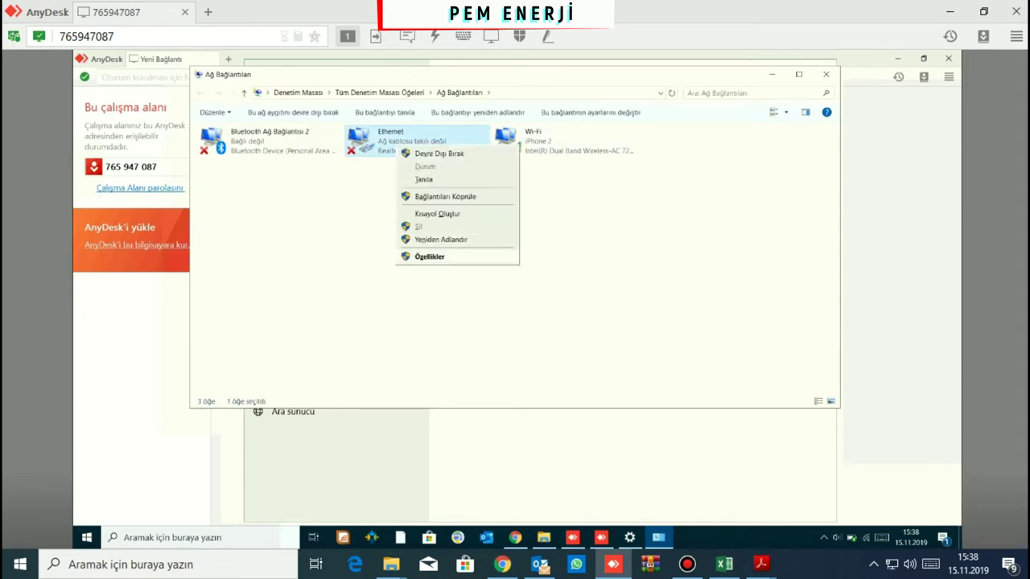
click(429, 256)
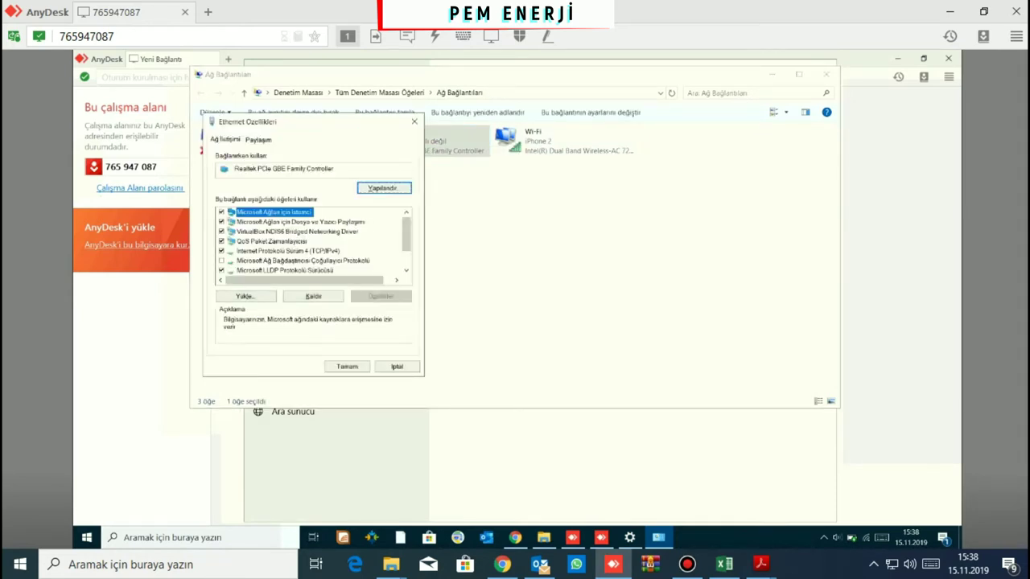
double_click(287, 250)
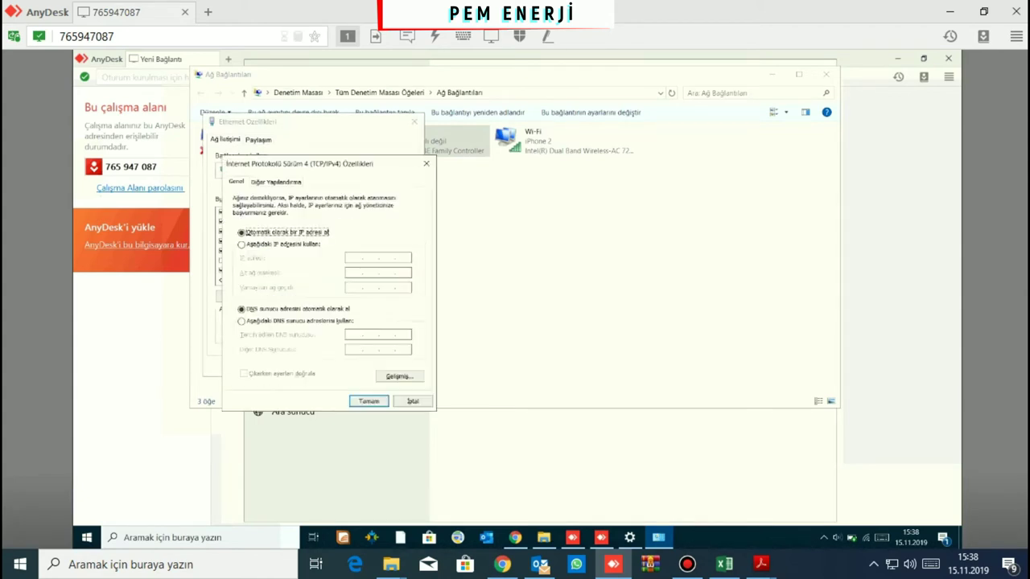
key(Down)
key(Tab)
text(192 . )
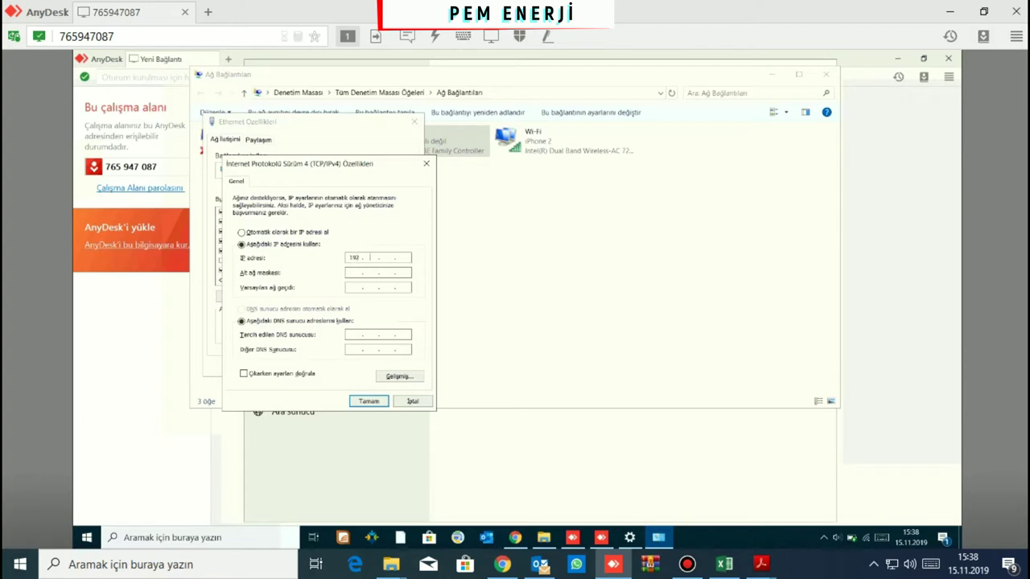
text(168 . 0)
text(100)
key(Tab)
key(Tab)
Set gateway 192.168.0.1, correct the IP to 192.168.0.11, and confirm both dialogs
text(192 . 168)
click(402, 257)
key(BackSpace)
key(BackSpace)
text(10)
click(368, 400)
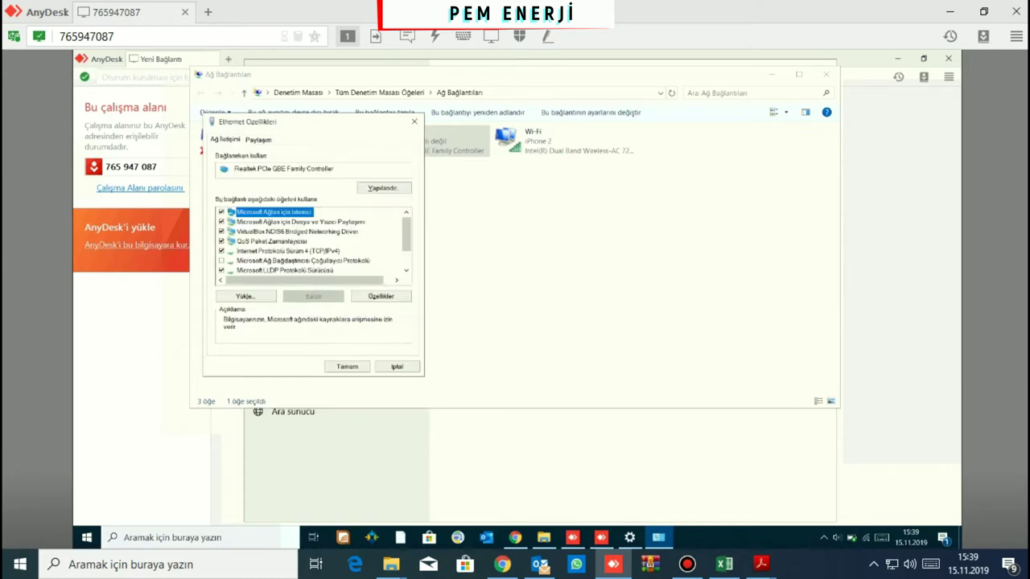
key(Return)
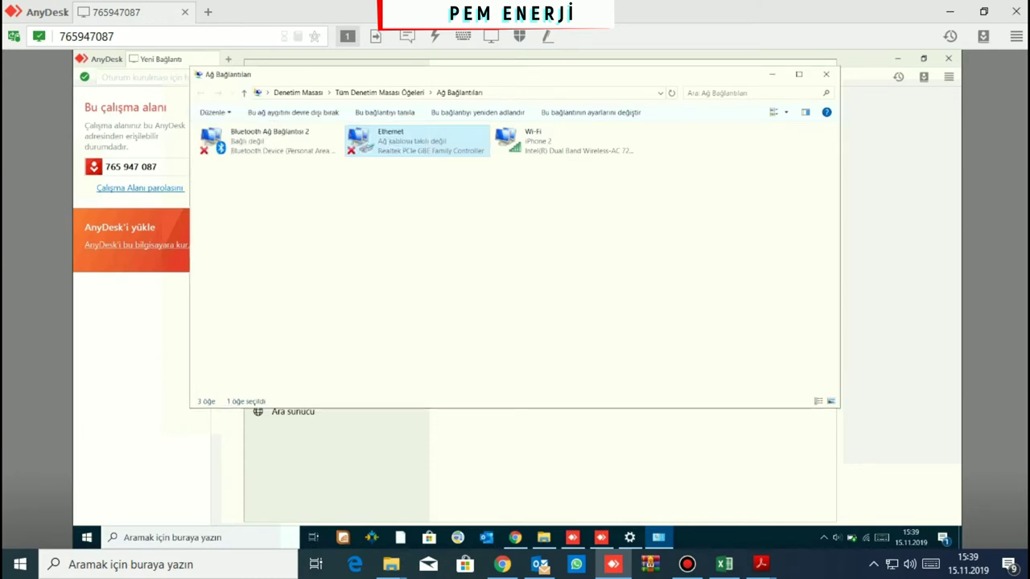
click(515, 538)
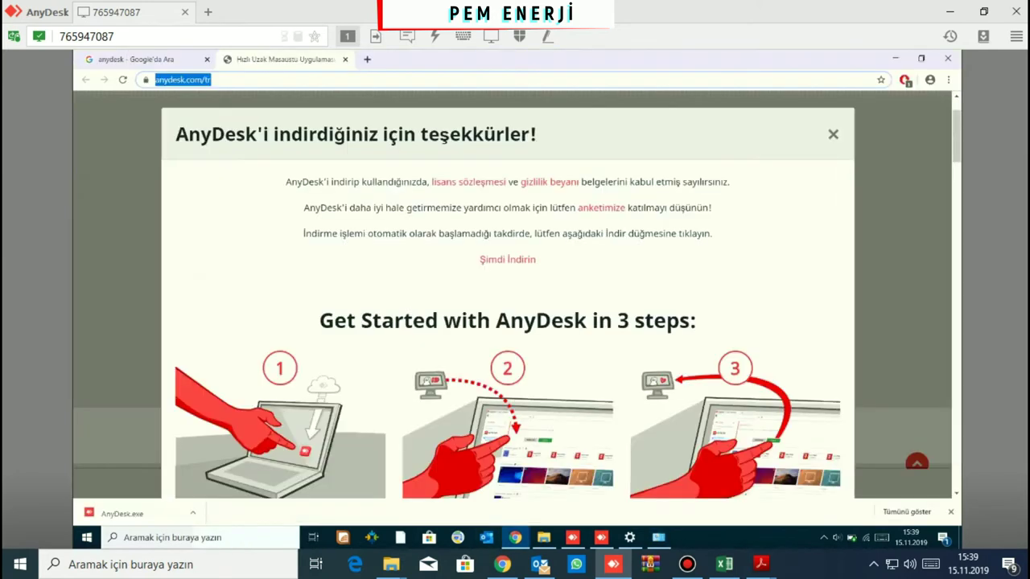
click(367, 59)
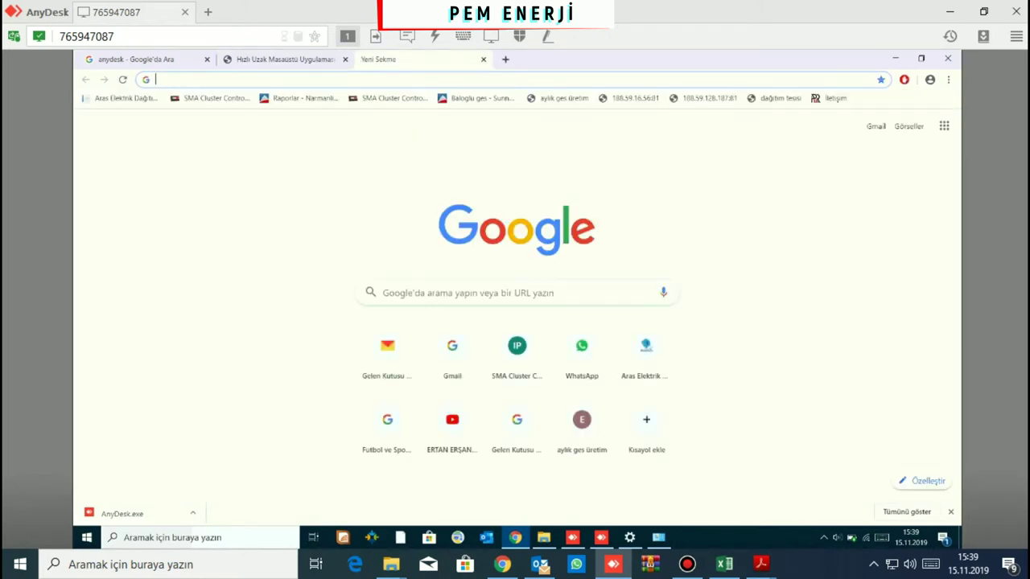
text(htt)
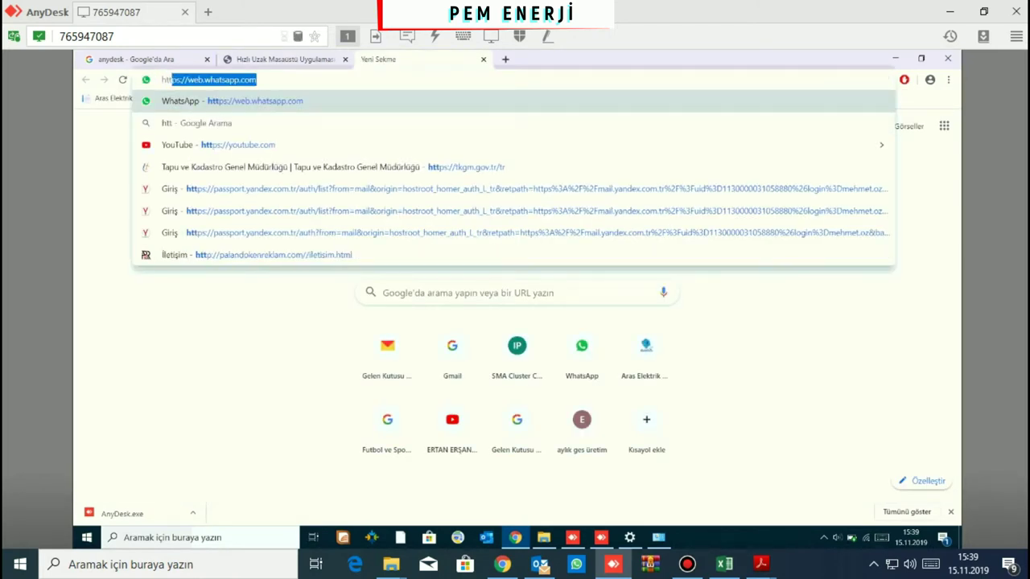
text(ps)
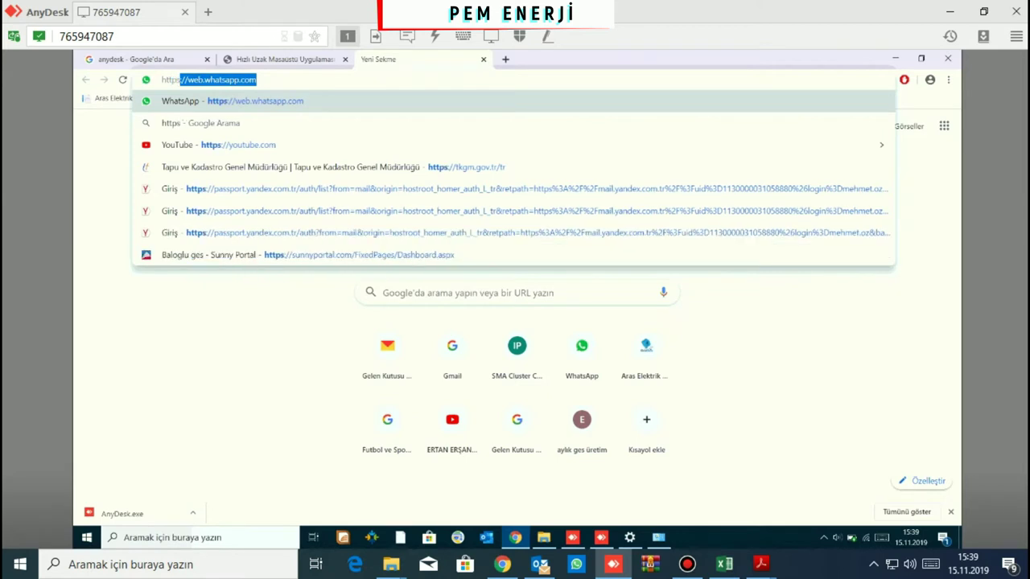
text(://192.)
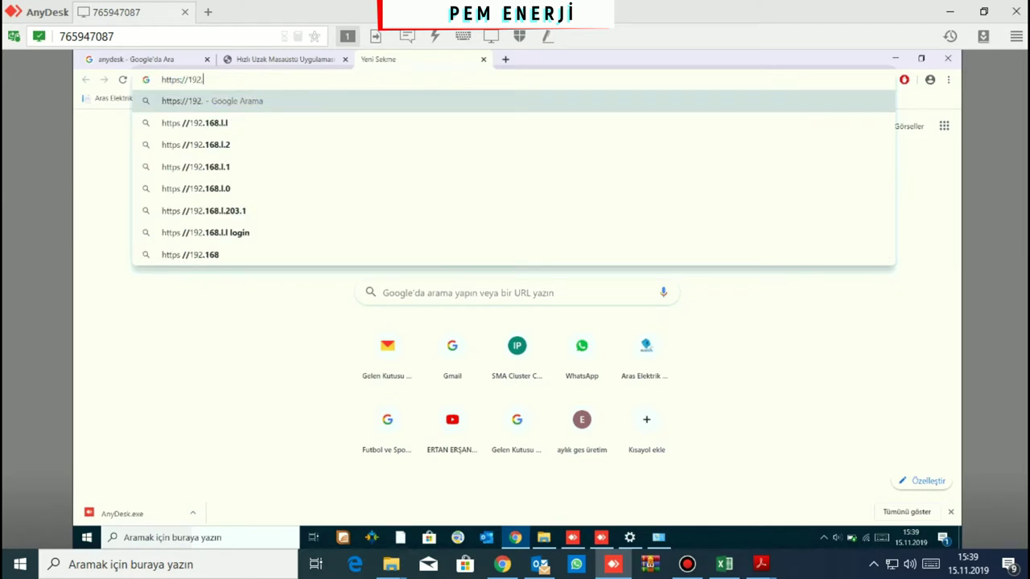
text(168.0.10)
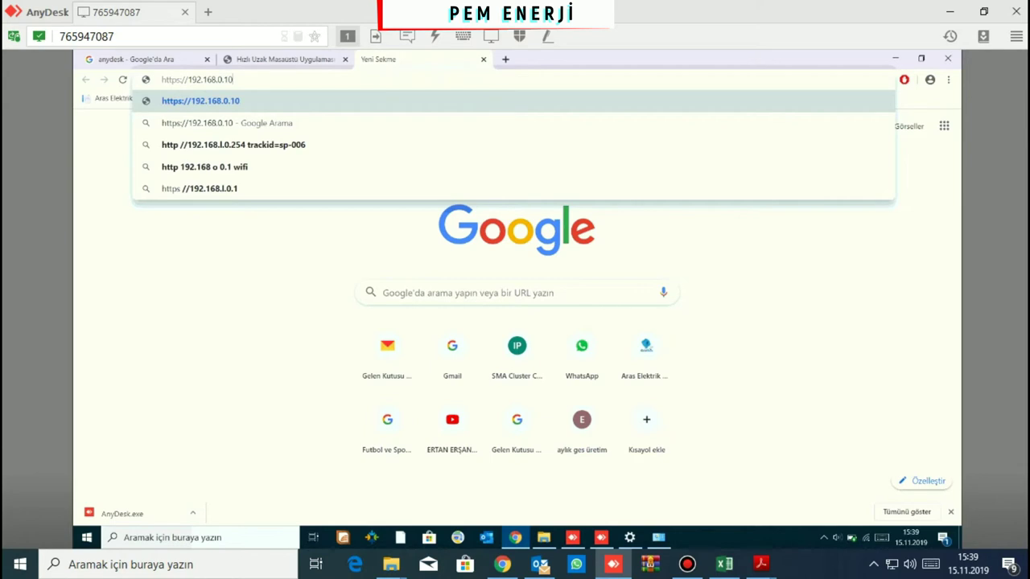
key(Return)
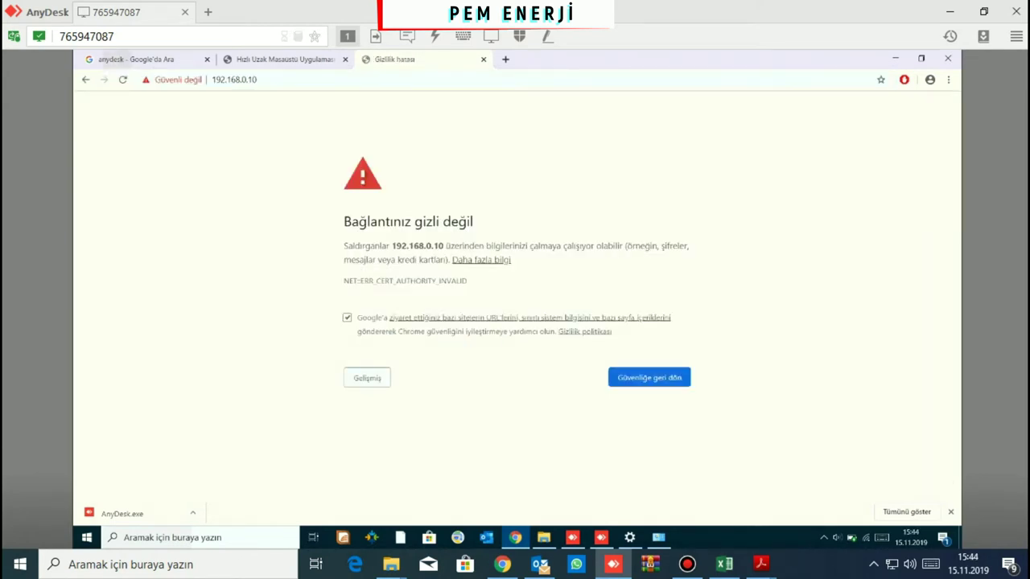
click(367, 377)
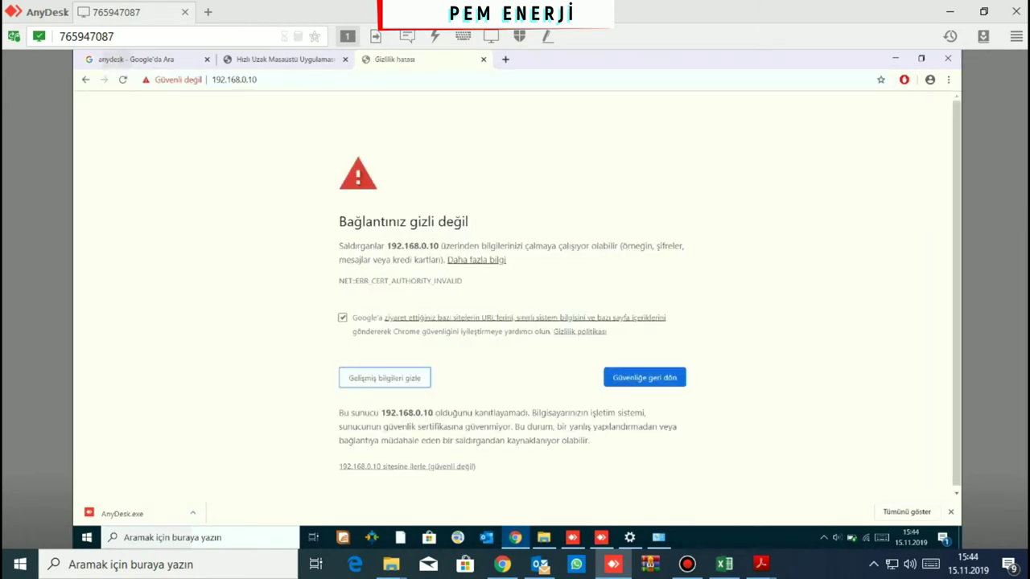
click(406, 467)
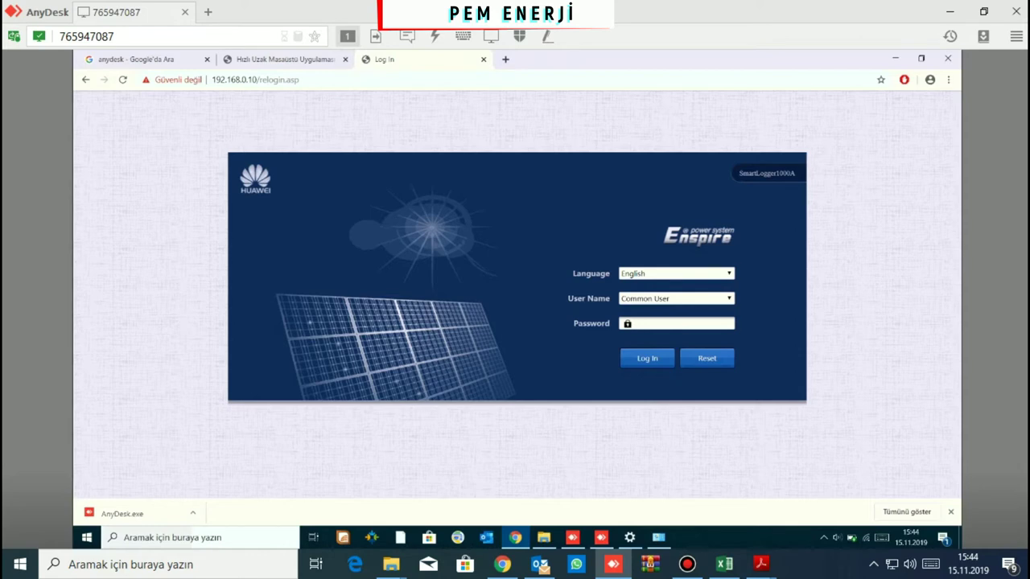
Log in as Advanced User with the account password, dismiss the notice, and open Maintenance
click(676, 298)
click(648, 320)
text(Changeme)
key(Return)
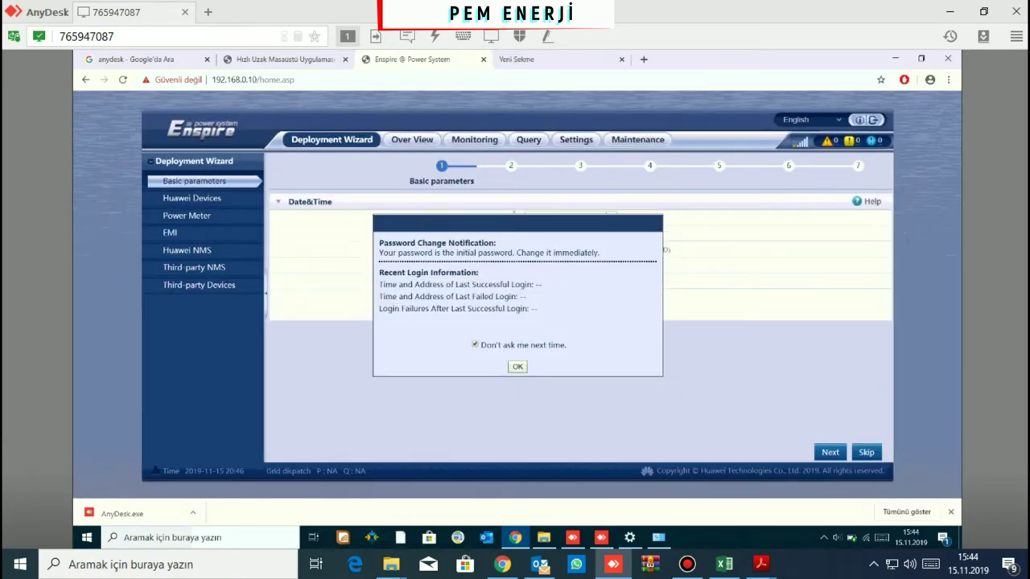
click(517, 366)
click(637, 139)
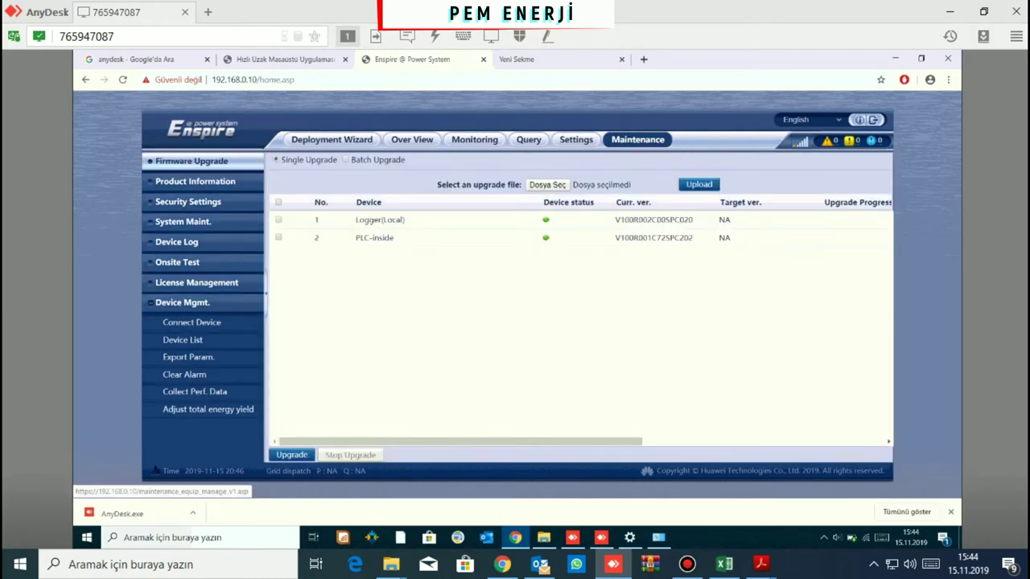
Run Auto Assign Address from start address 1 and accept both confirmations
click(191, 322)
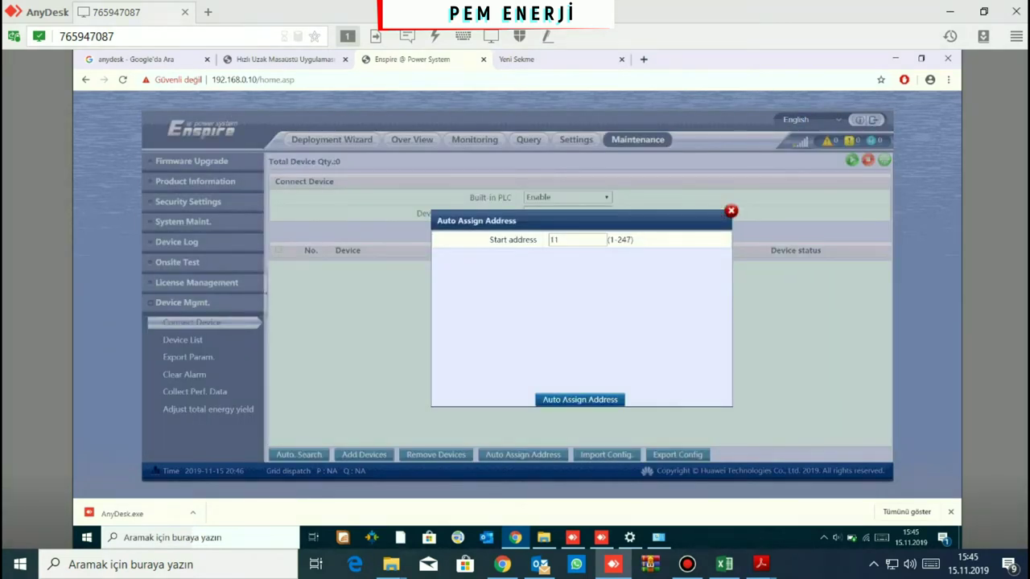
key(BackSpace)
click(580, 399)
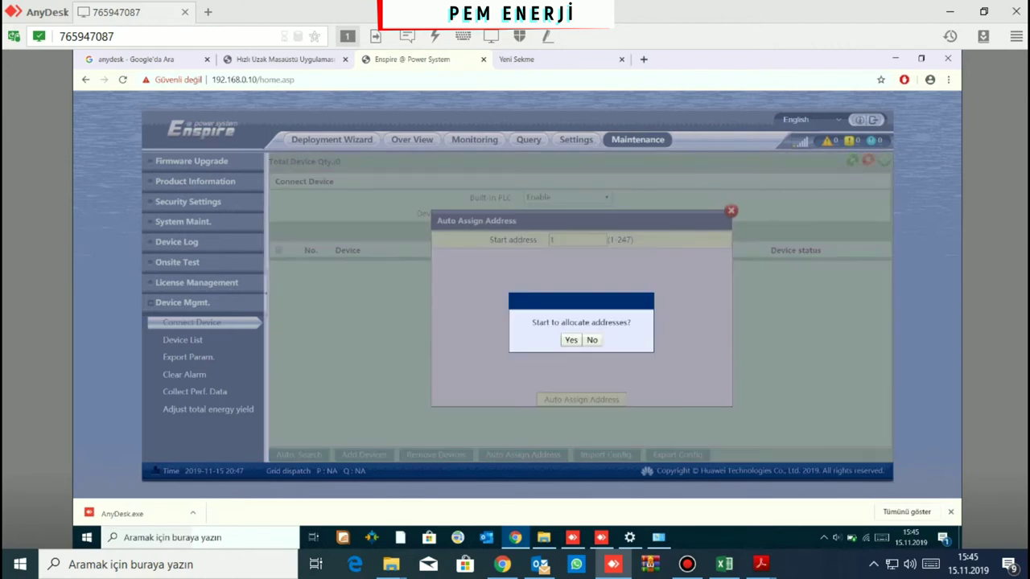
click(570, 340)
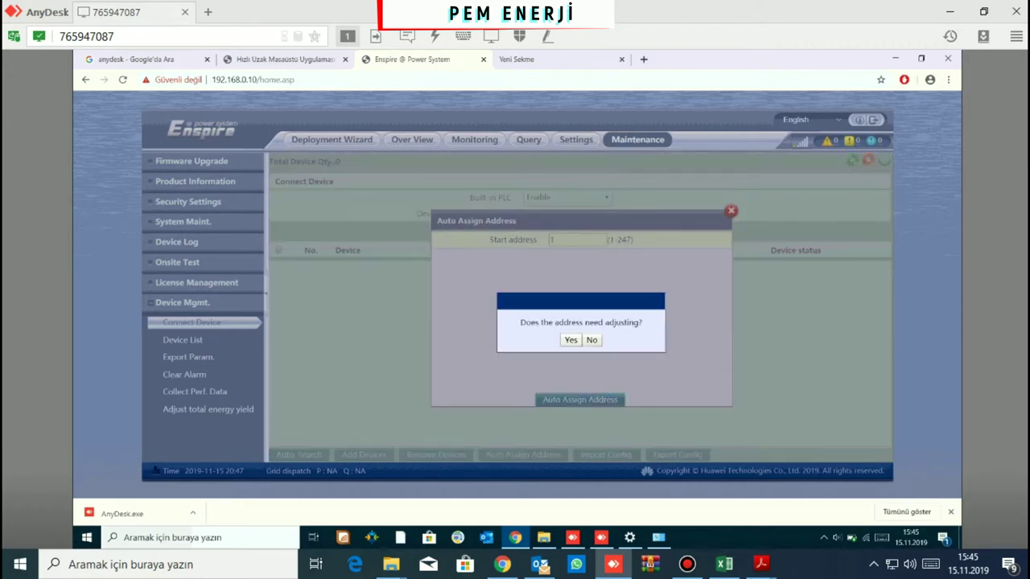
key(Return)
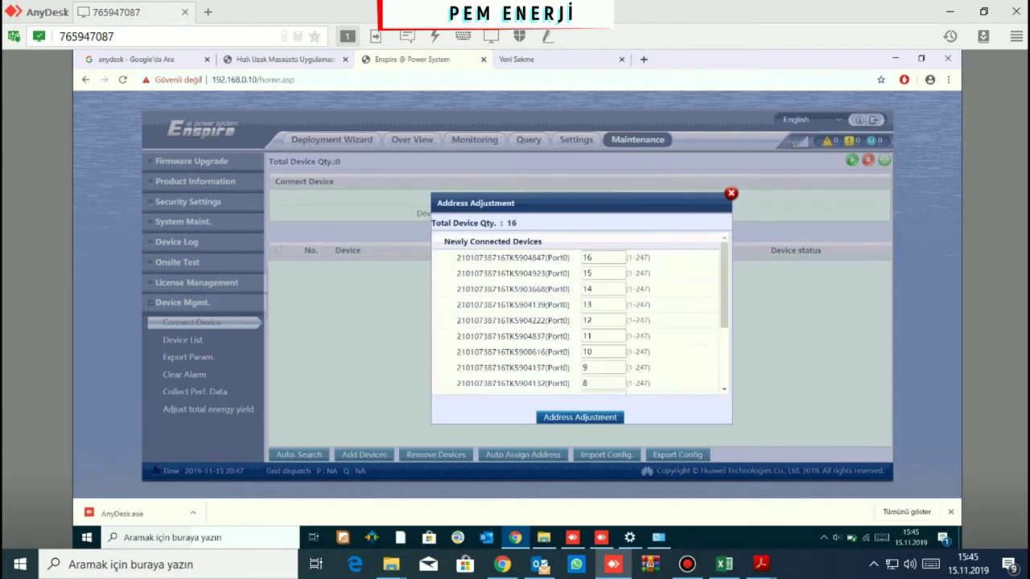
Apply the proposed device addresses, re-search to find all 16 devices, and close the result
scroll(579, 314, down, 3)
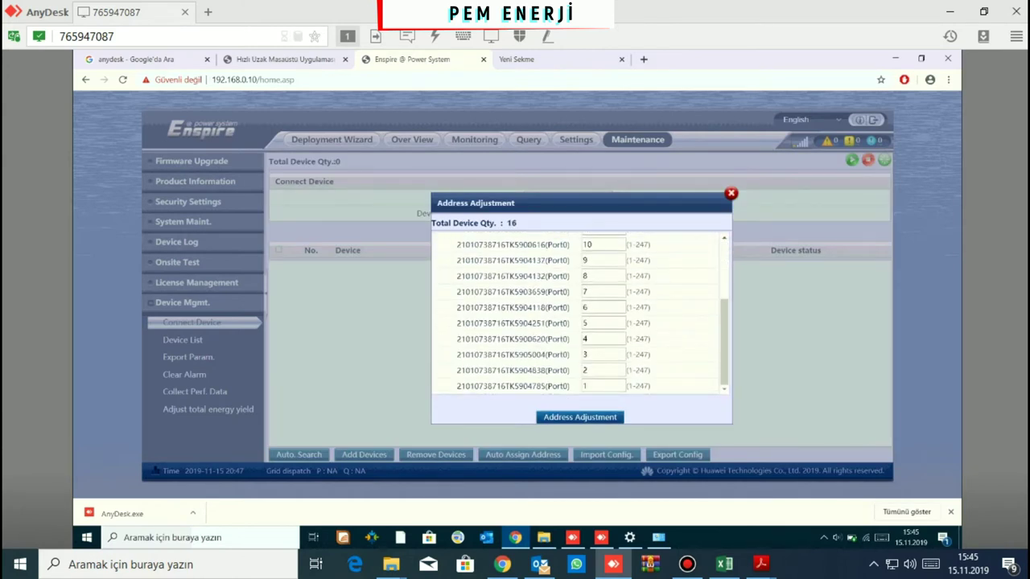
key(Return)
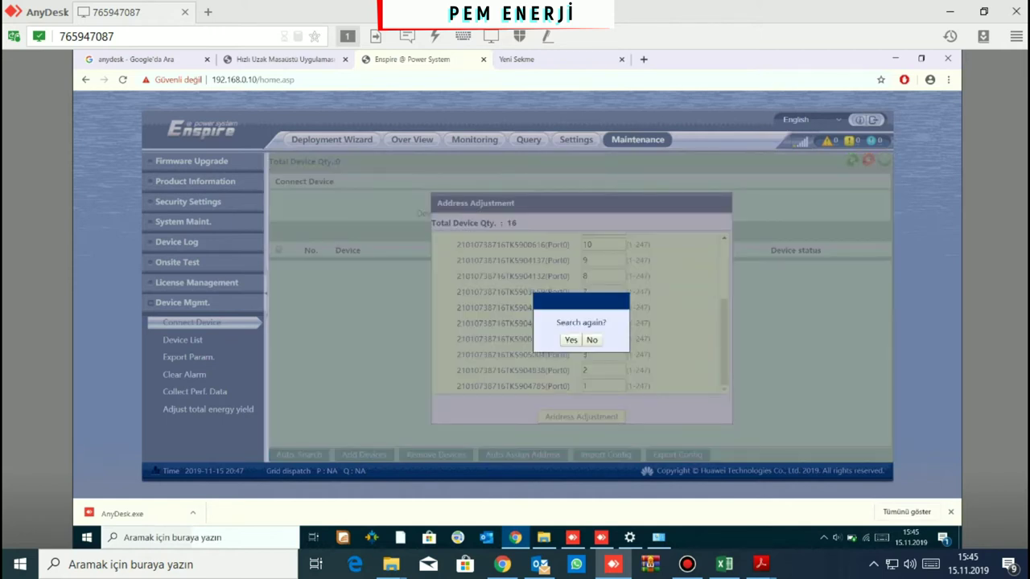
key(Return)
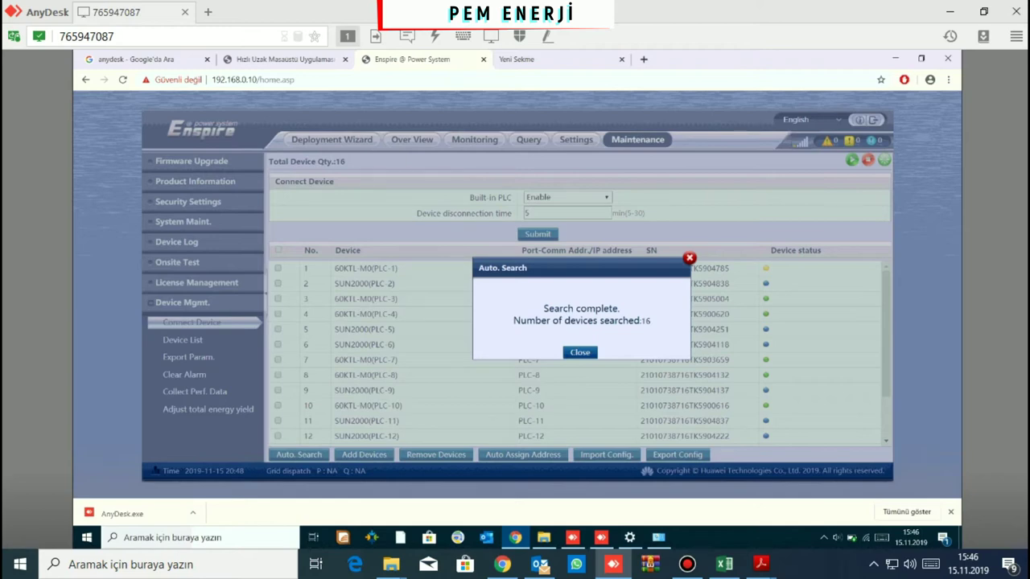
key(Return)
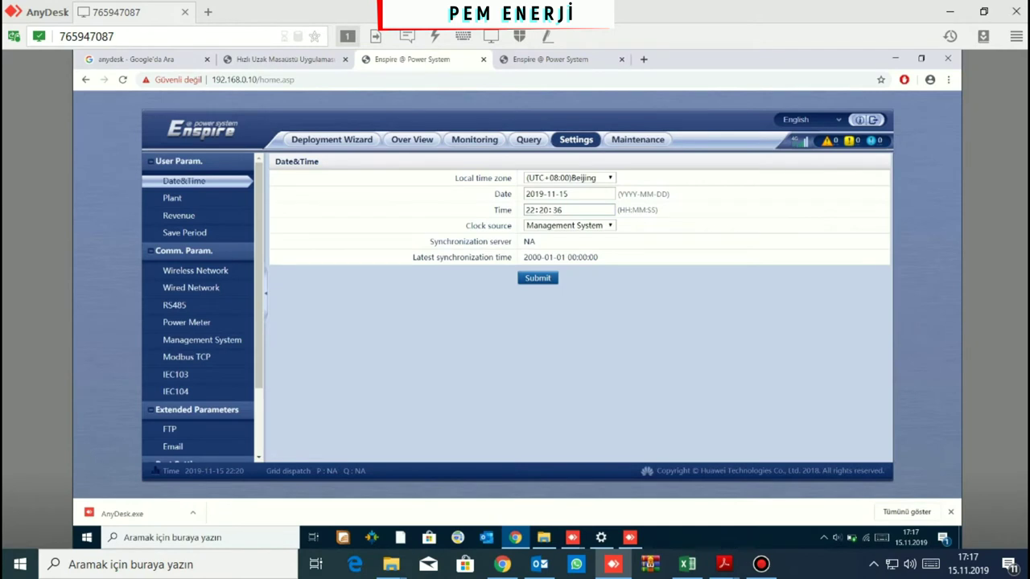
Set the local time zone to (UTC+03:00)Moscow and confirm the save
click(568, 177)
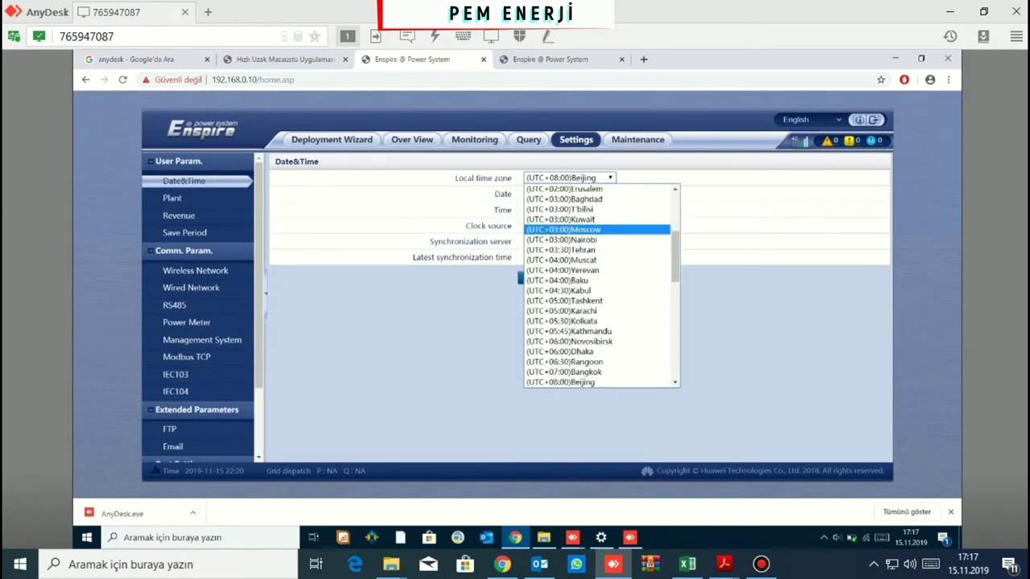
key(Return)
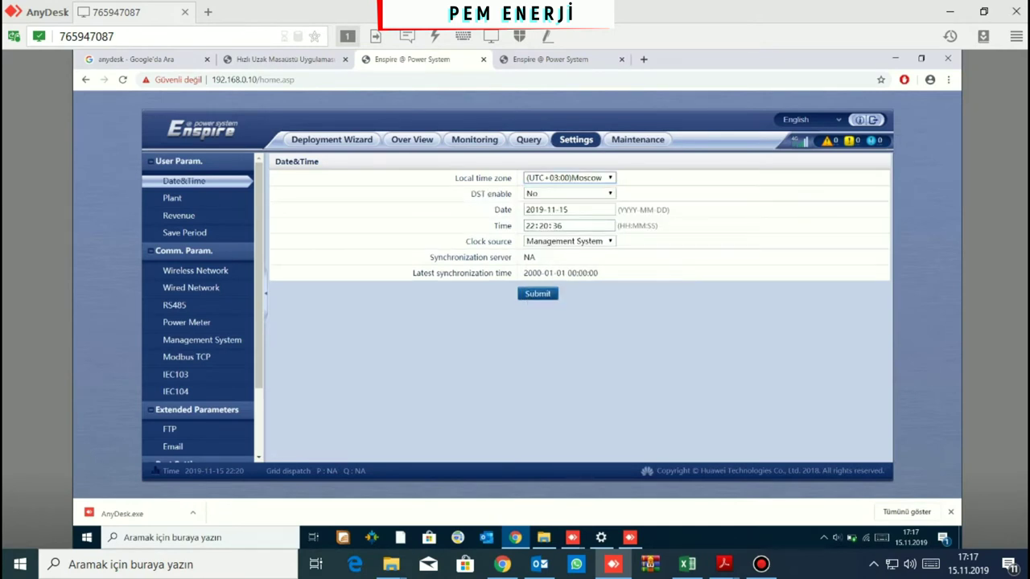
click(537, 294)
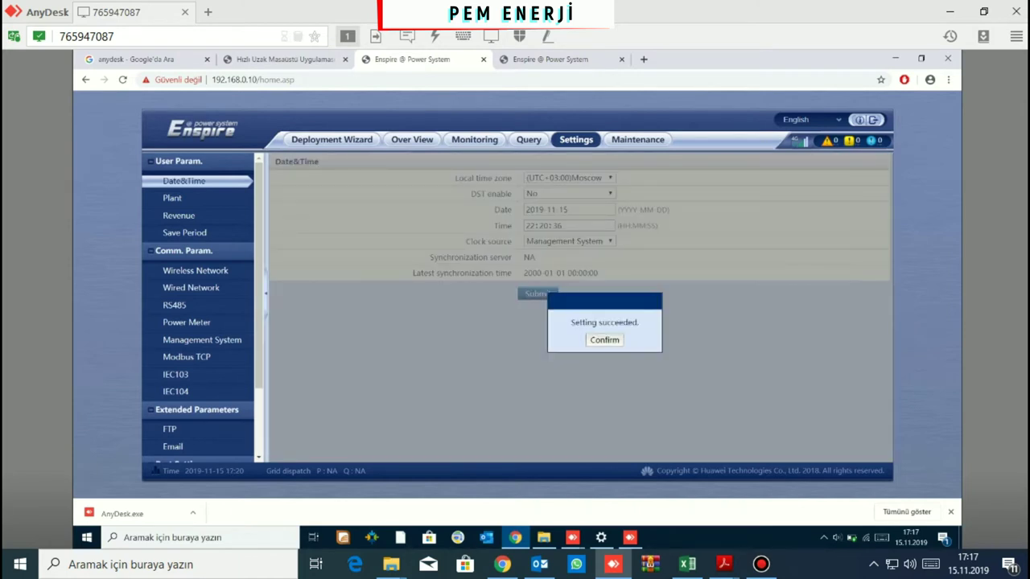
click(604, 339)
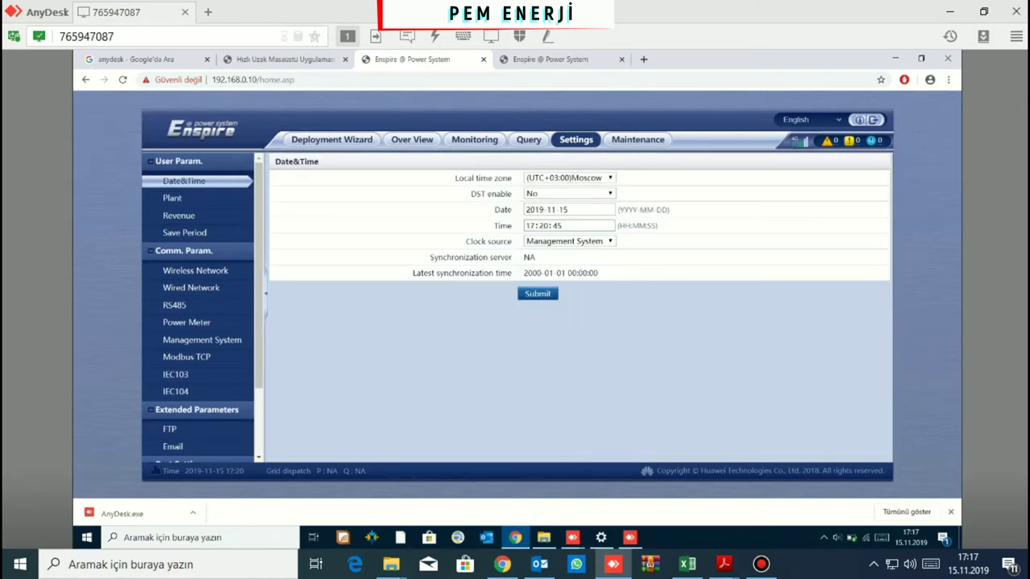
click(173, 198)
Enter ELGÖRMÜŞ GES-1 as the plant name
click(563, 178)
text(tesisi is)
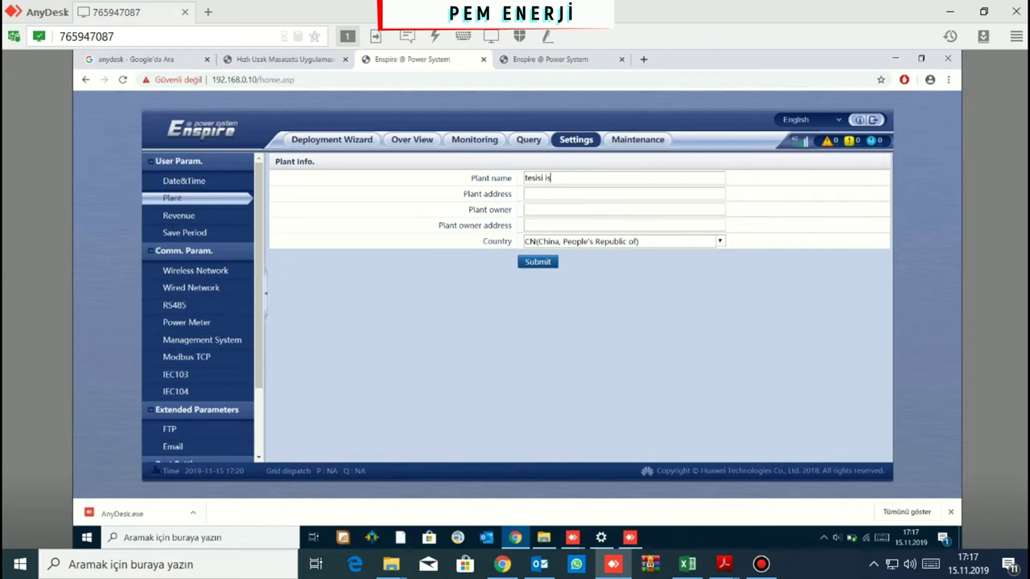
key(BackSpace)
key(BackSpace)
key(BackSpace)
key(BackSpace)
key(BackSpace)
key(BackSpace)
key(BackSpace)
key(BackSpace)
key(BackSpace)
text(ELgöner)
key(BackSpace)
key(BackSpace)
key(BackSpace)
key(BackSpace)
key(BackSpace)
key(BackSpace)
text(LGÖRMÜŞ GES-1)
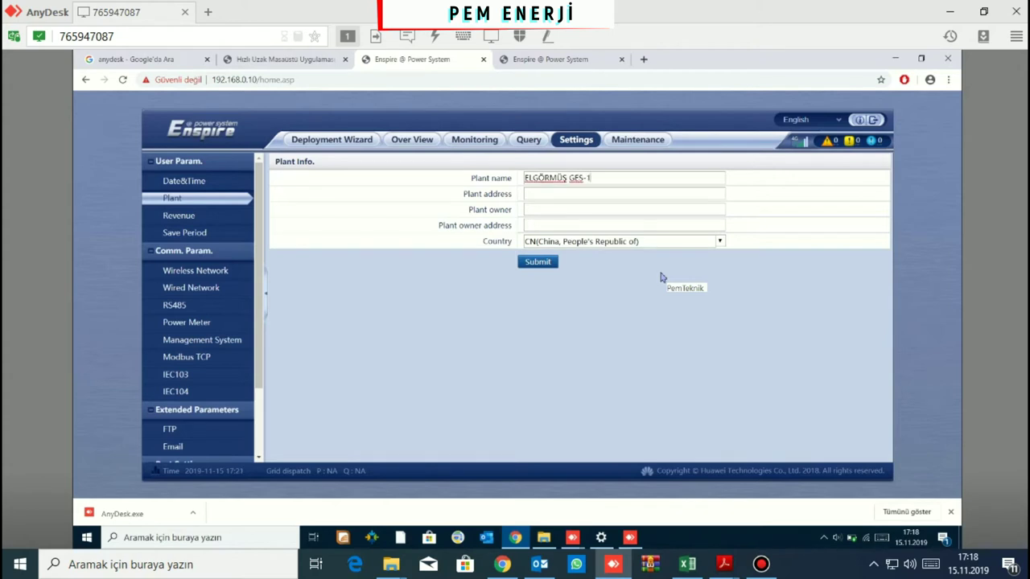
Set the country to TR(Turkey) and save the plant information
click(719, 244)
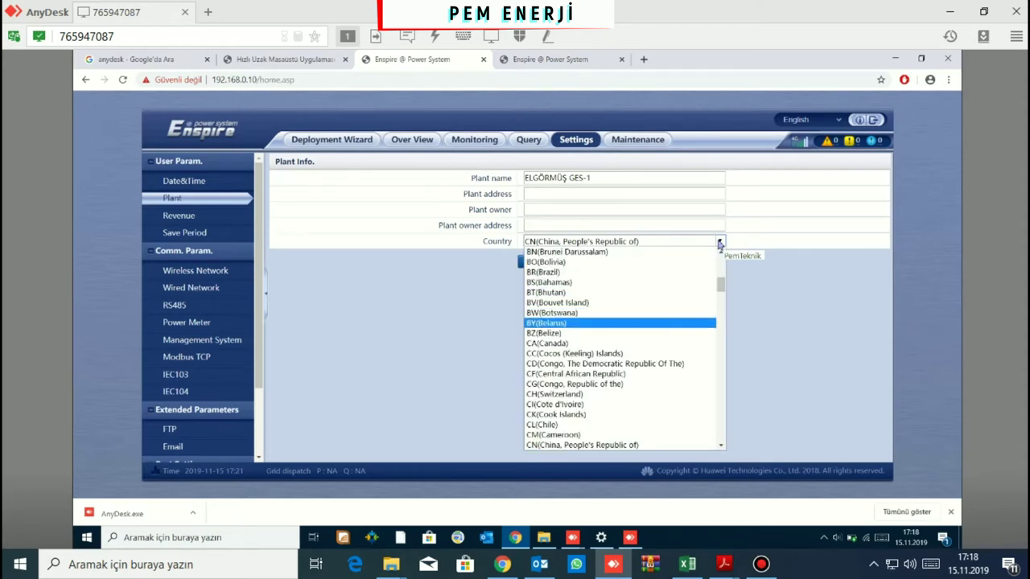
key(l)
key(v)
key(e)
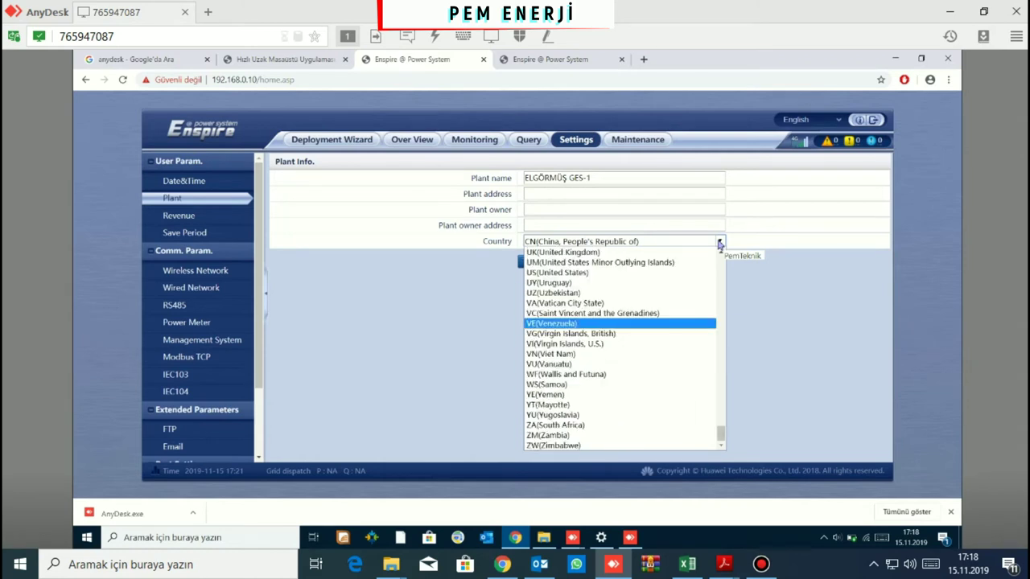
scroll(720, 244, up, 4)
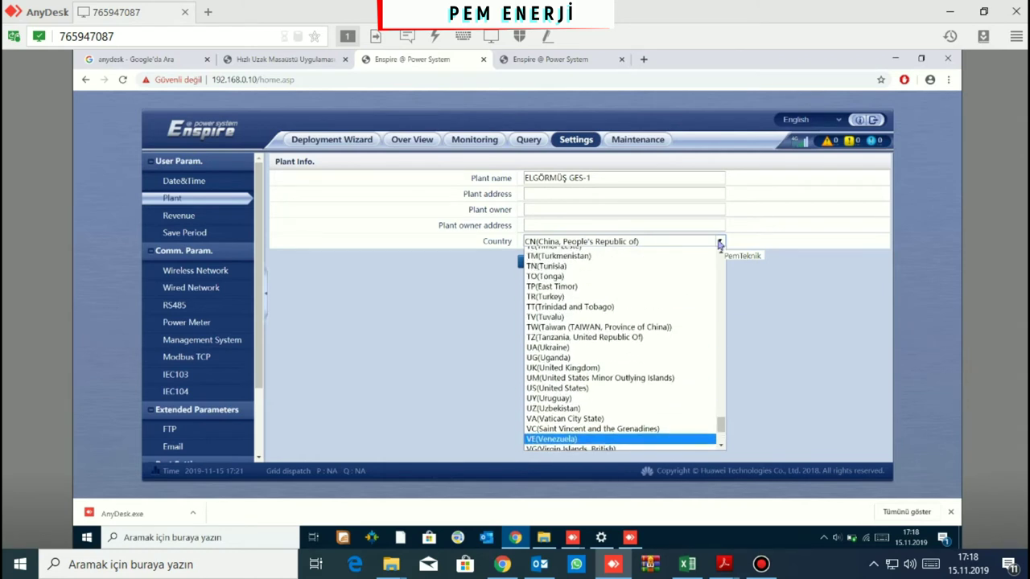
scroll(720, 245, up, 2)
key(Down)
key(Down)
key(Down)
key(Down)
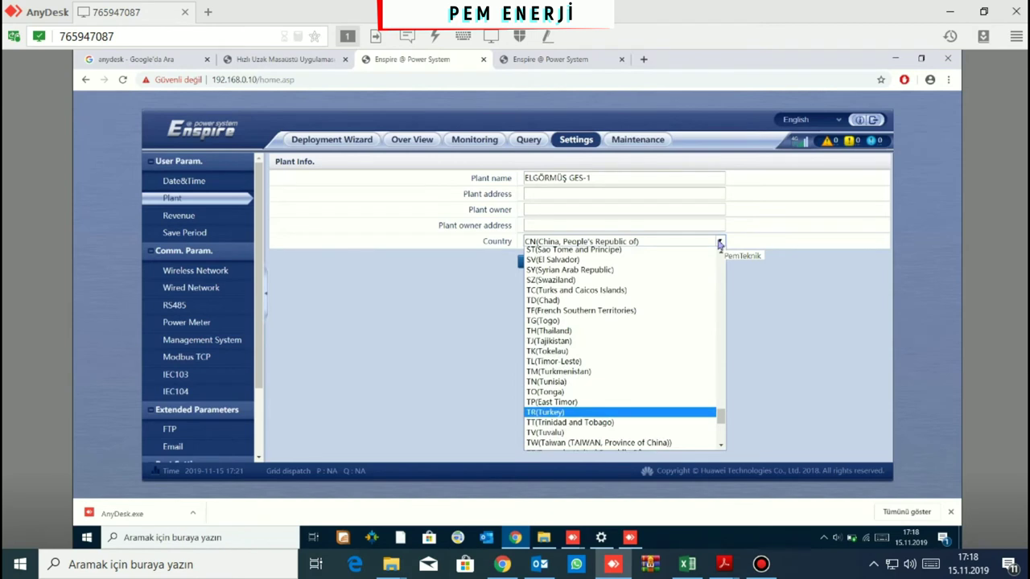
key(Return)
key(Tab)
key(Return)
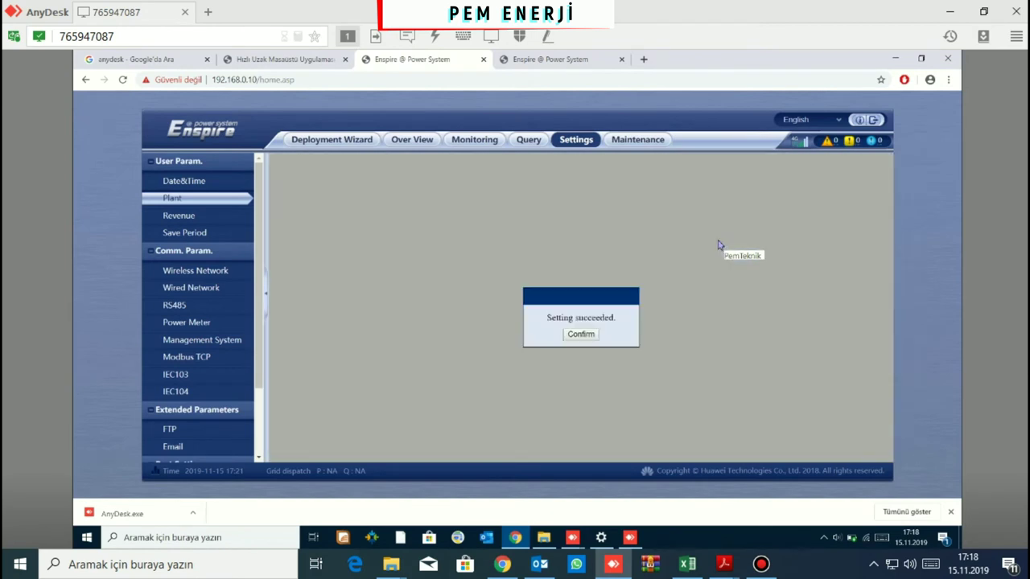
key(Return)
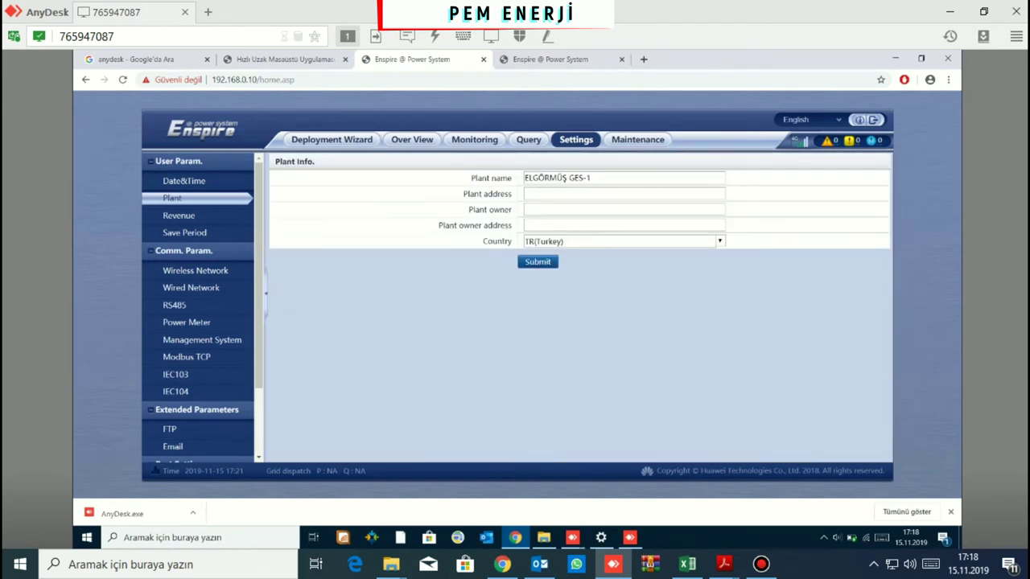
click(179, 215)
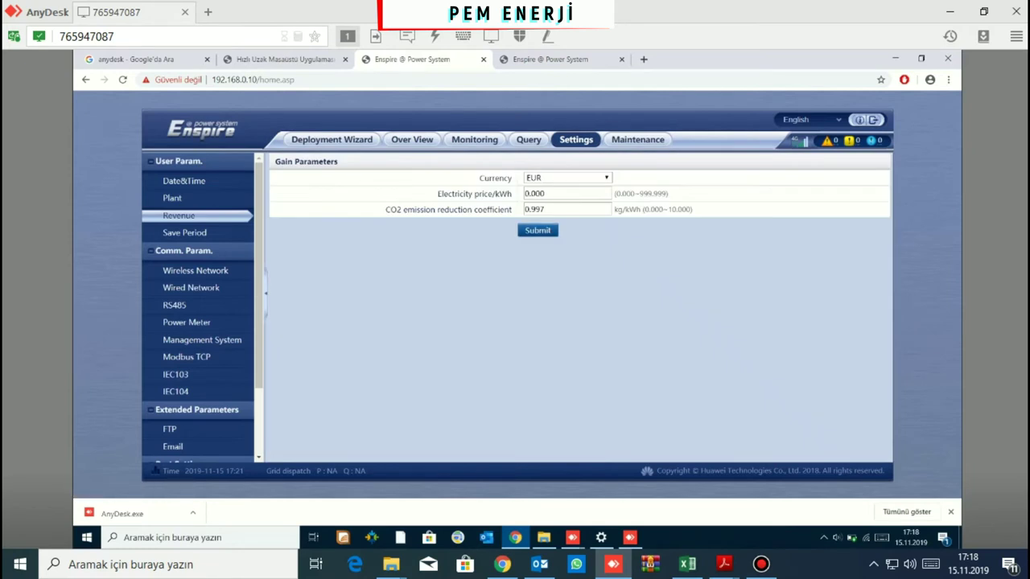
Set currency to USD and electricity price to 0.133 per kWh, then save
click(567, 177)
key(Down)
key(Down)
key(Return)
click(544, 193)
key(BackSpace)
key(BackSpace)
key(BackSpace)
text(133)
key(Return)
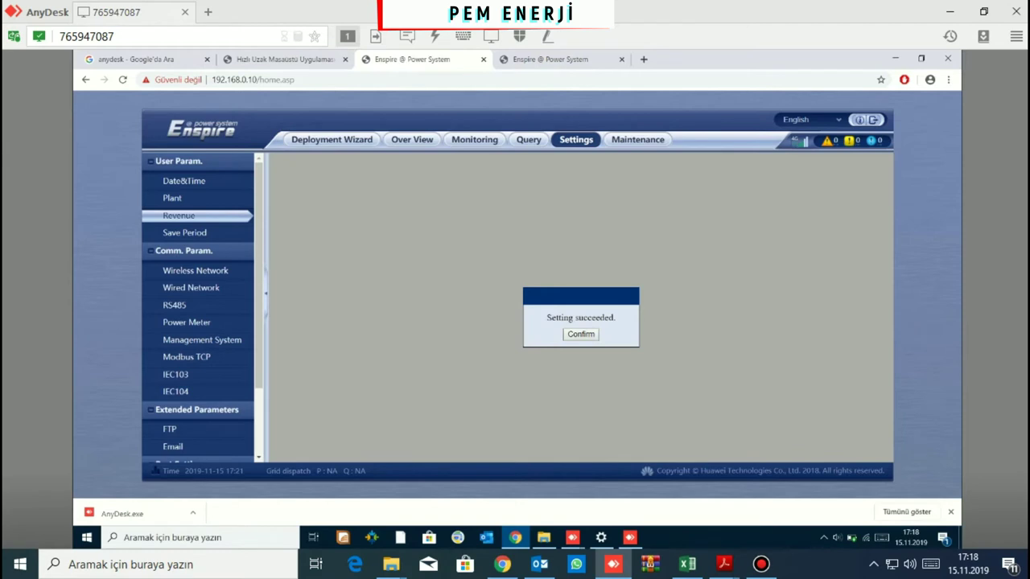
key(Return)
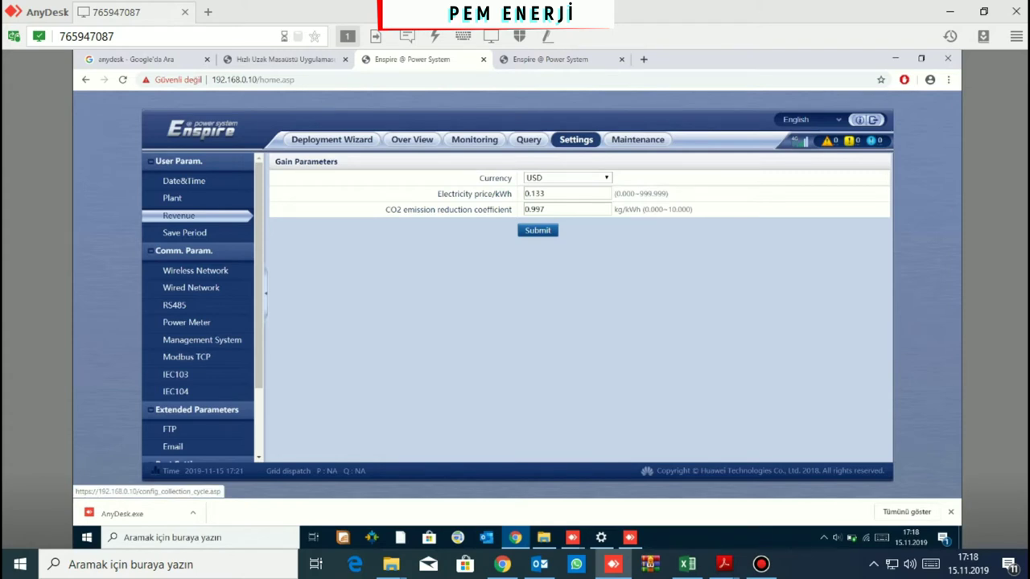
click(195, 271)
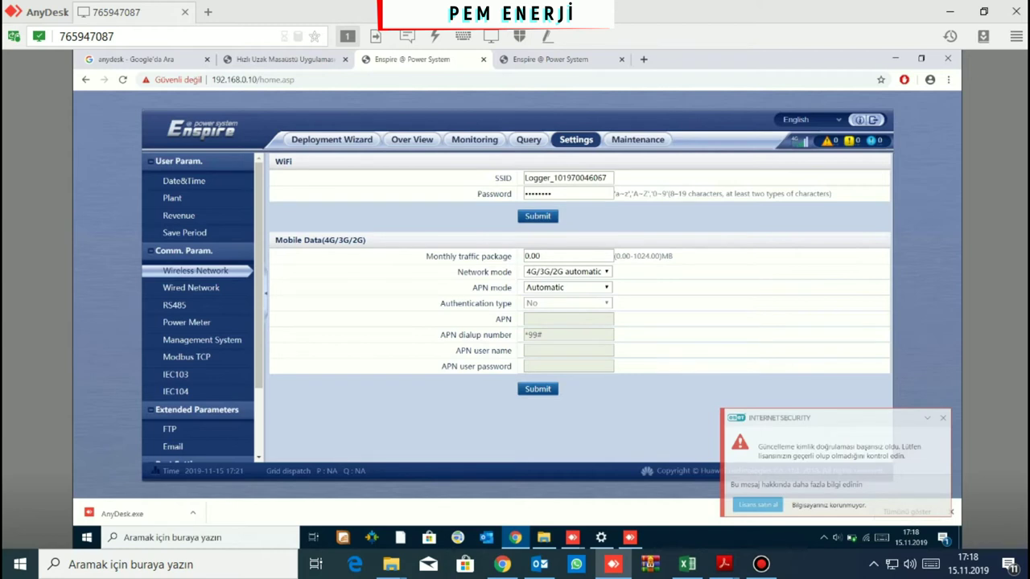
Check the mobile data status in Over View, then return to Wireless Network settings
click(412, 139)
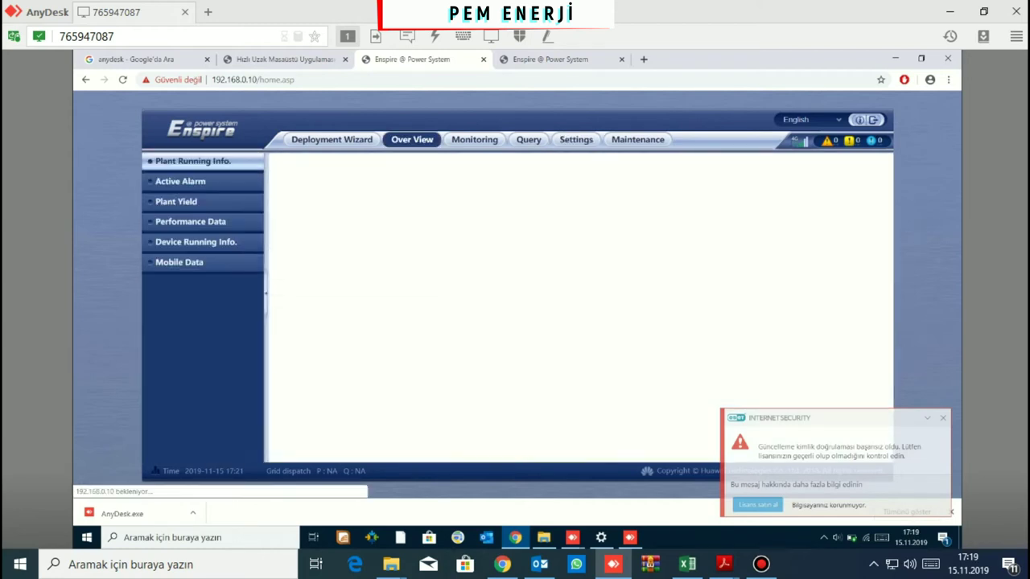
click(179, 261)
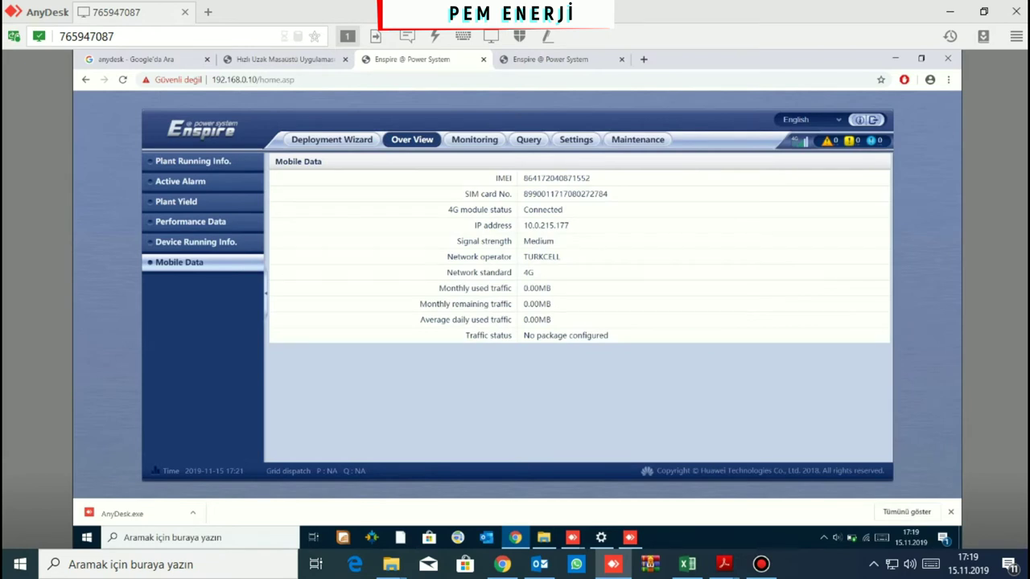
click(576, 139)
click(195, 270)
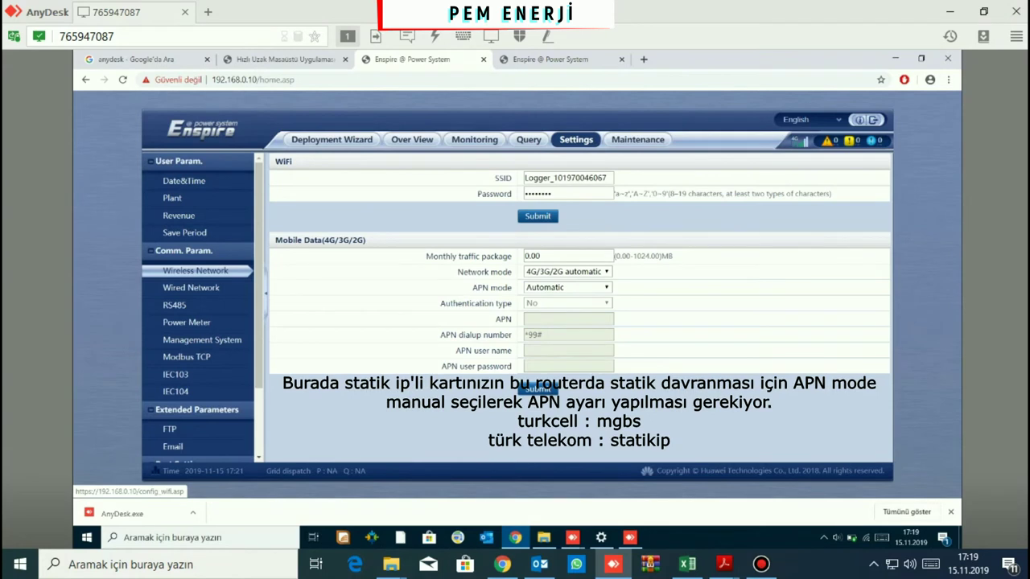
Set APN mode to Manual with APN mgbs and save the mobile data settings
click(567, 287)
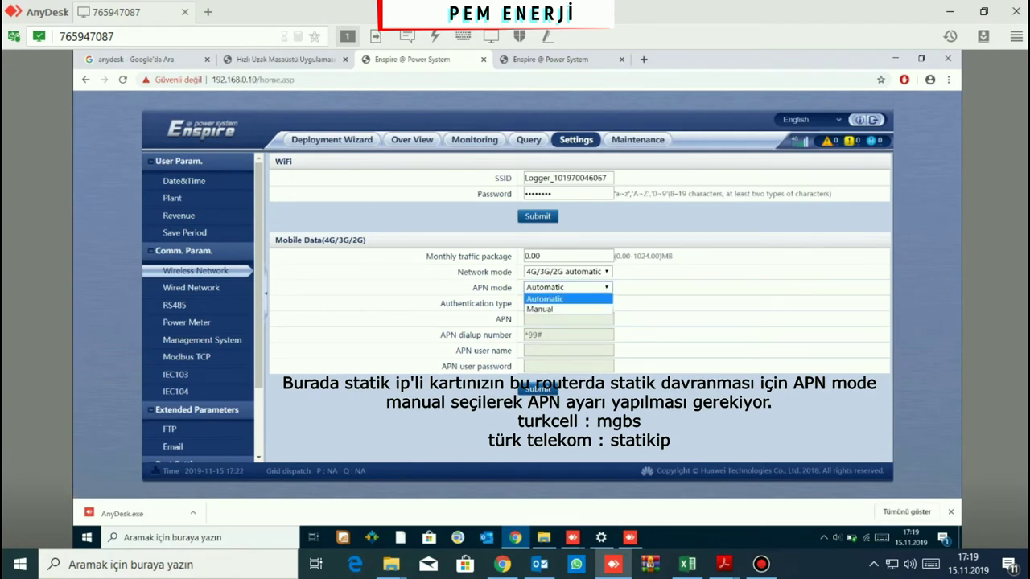
click(567, 309)
click(567, 318)
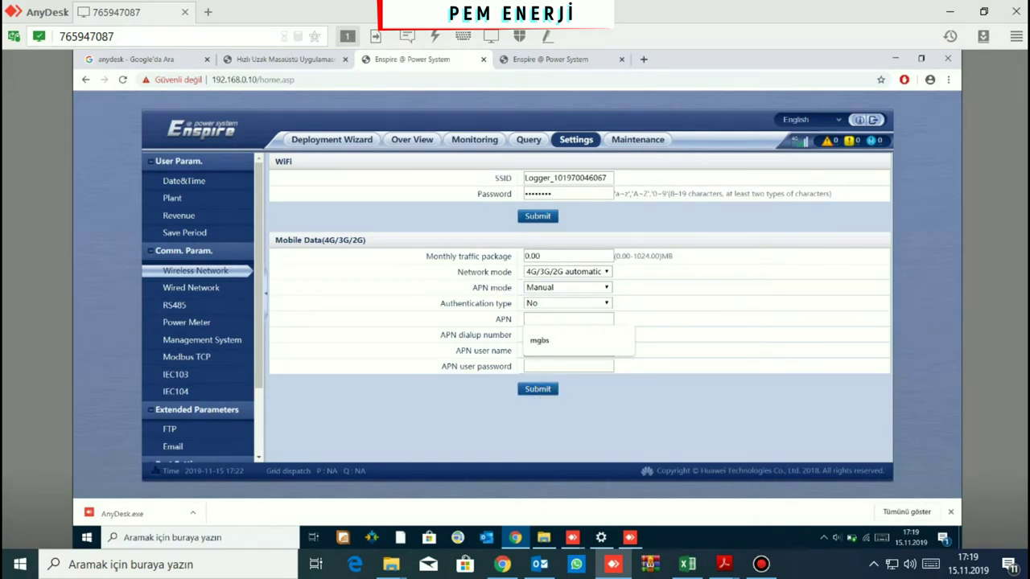
key(Down)
key(Return)
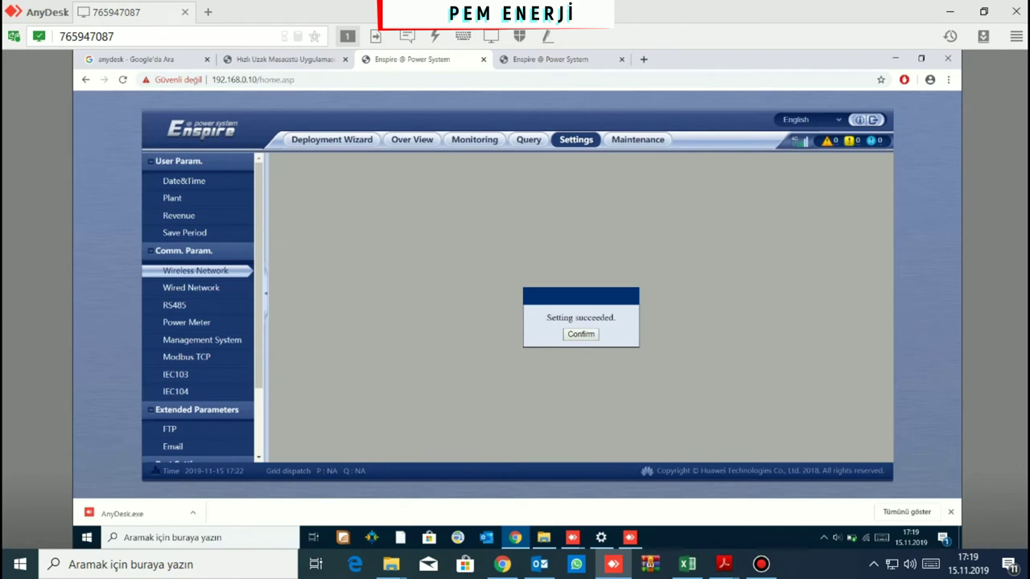
key(Return)
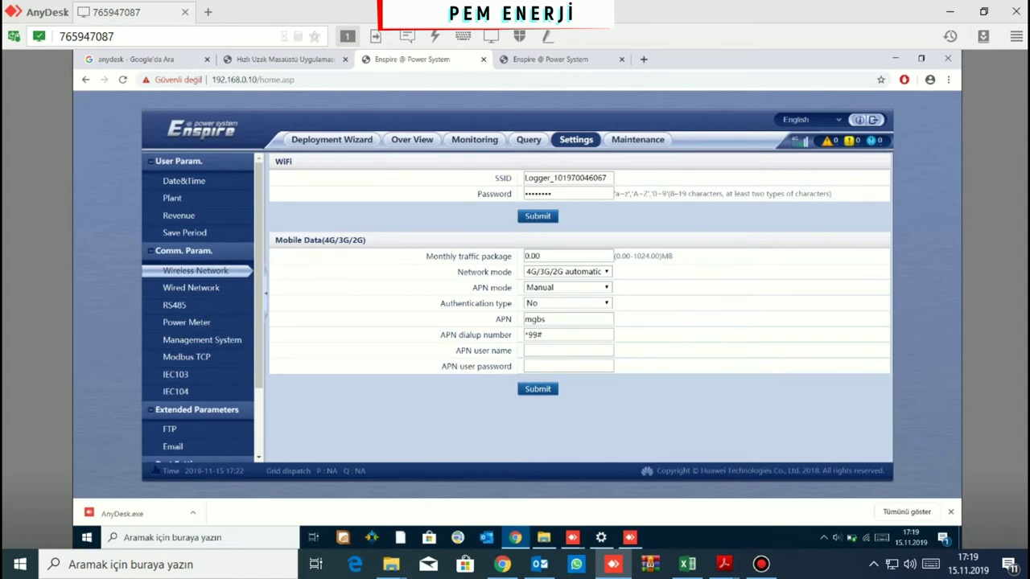
click(412, 139)
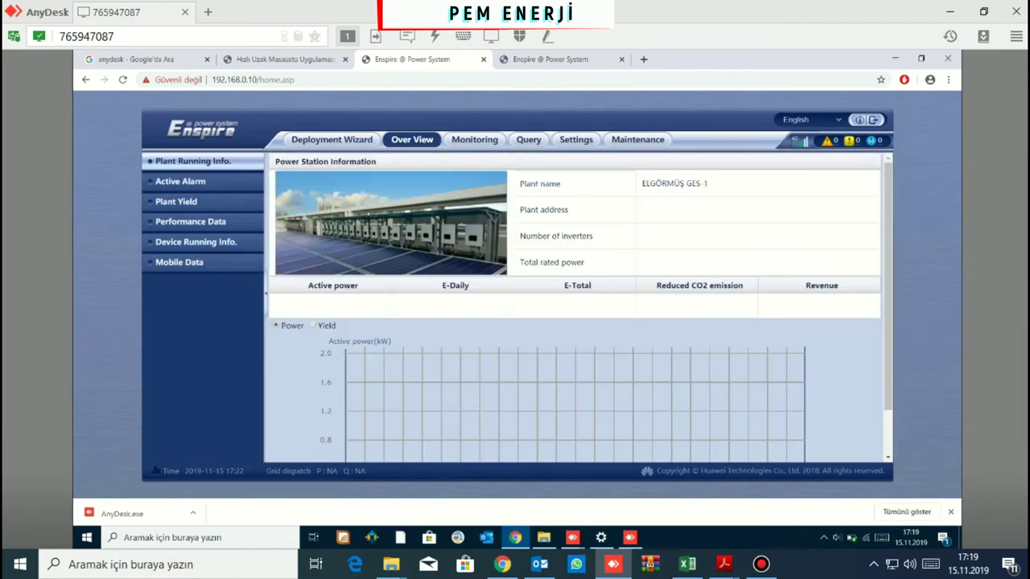
Show the Mobile Data status: 4G connected via TURKCELL, IP 10.0.215.177, medium signal
click(179, 261)
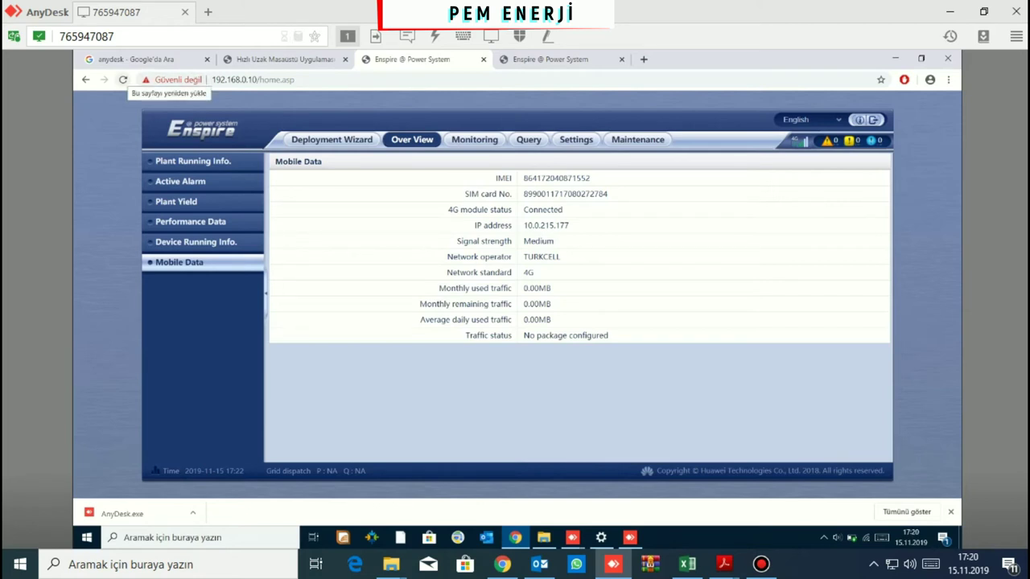
Reload the SmartLogger page, which now fails with ERR_NETWORK_CHANGED
click(124, 79)
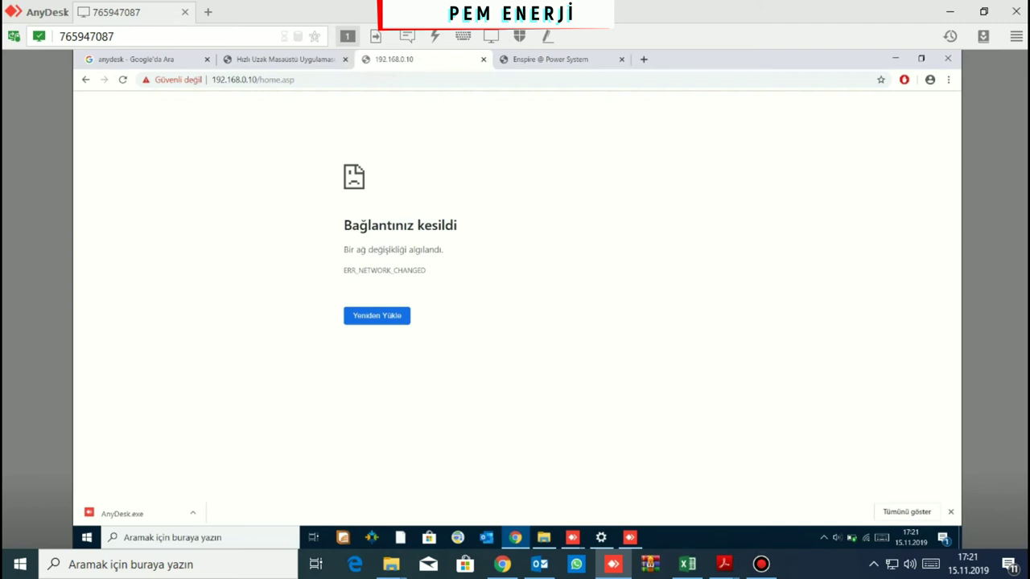
Retry loading SmartLogger and log back in as Advanced User with the login password
click(402, 315)
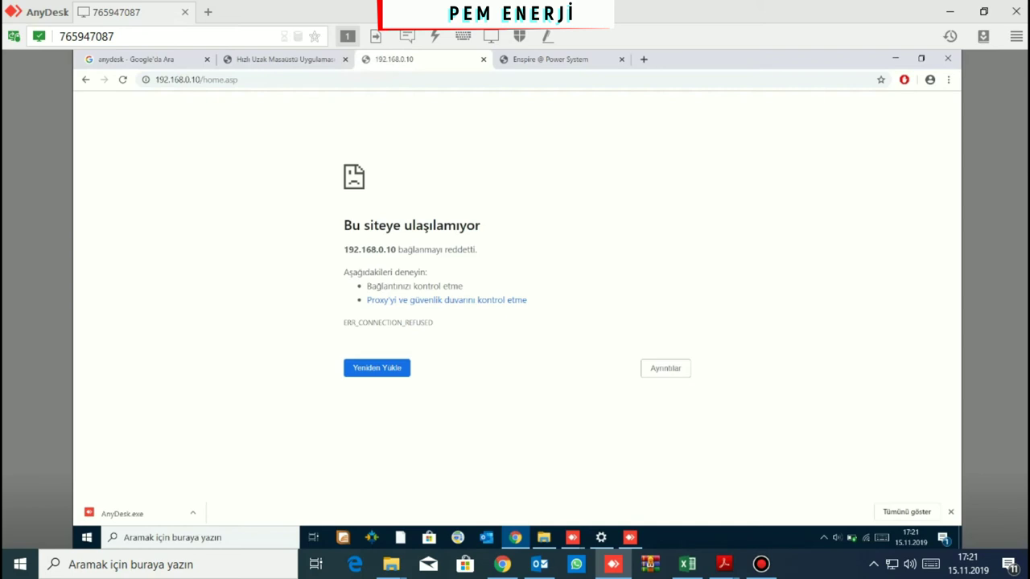
key(Return)
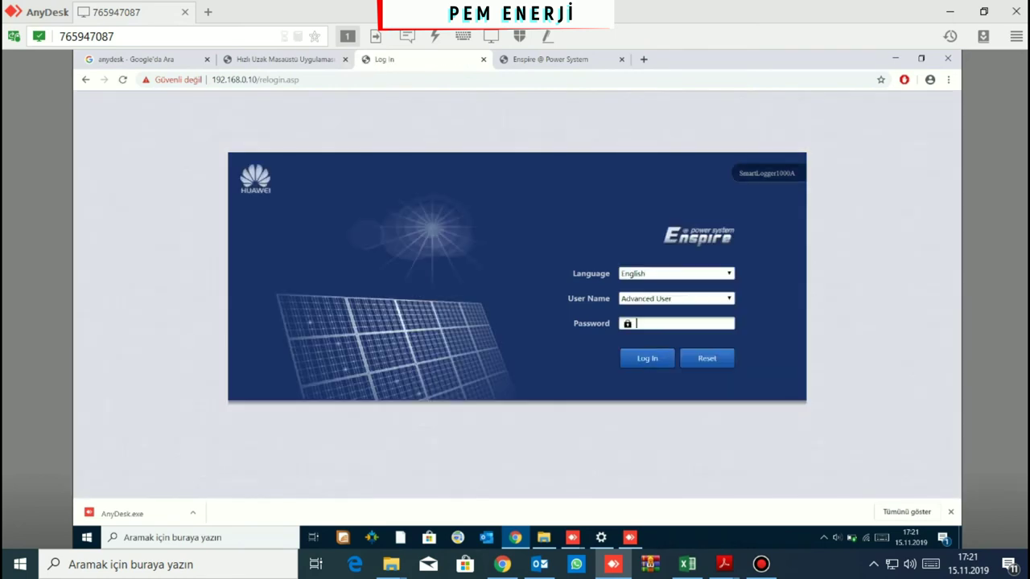
text(00000000)
key(Return)
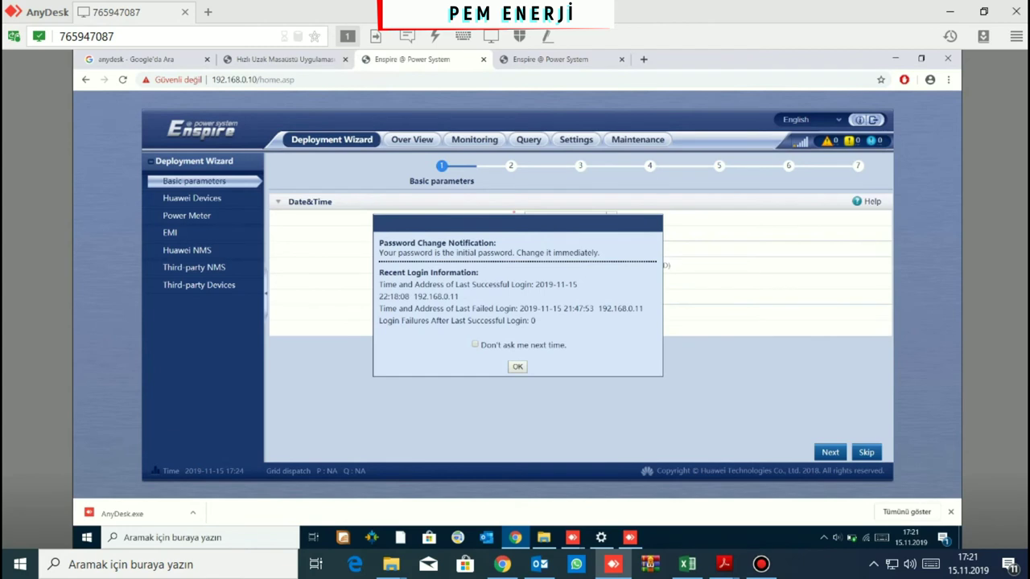
Turn off future password notices, close the notice, and advance the wizard to Huawei Devices
click(474, 344)
key(Return)
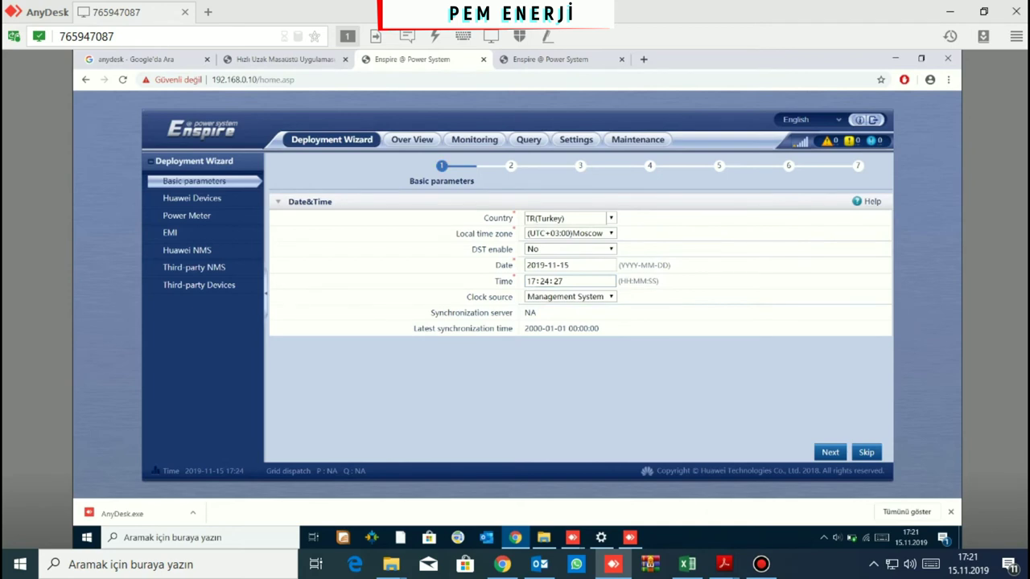
click(187, 215)
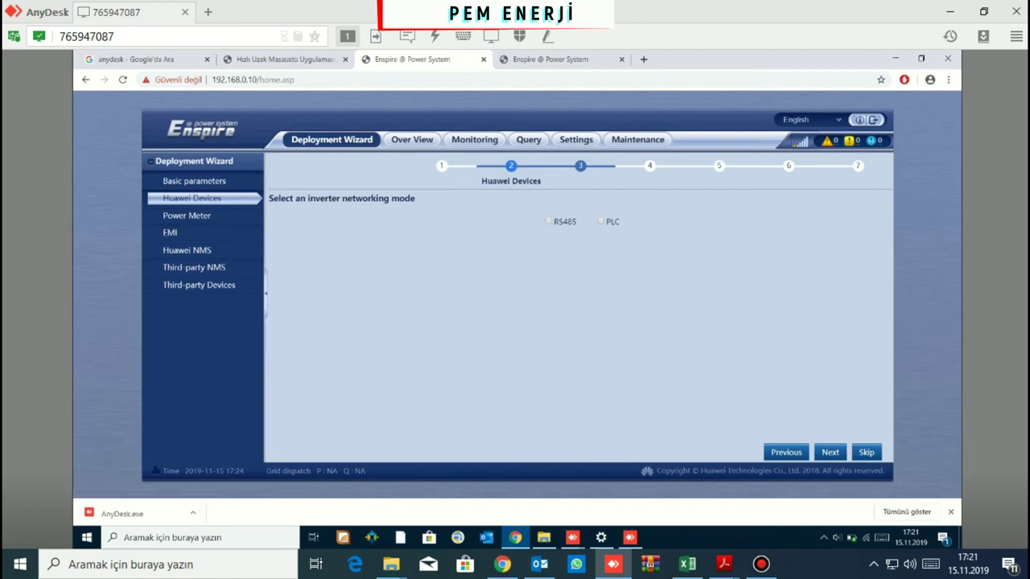
click(412, 140)
click(179, 262)
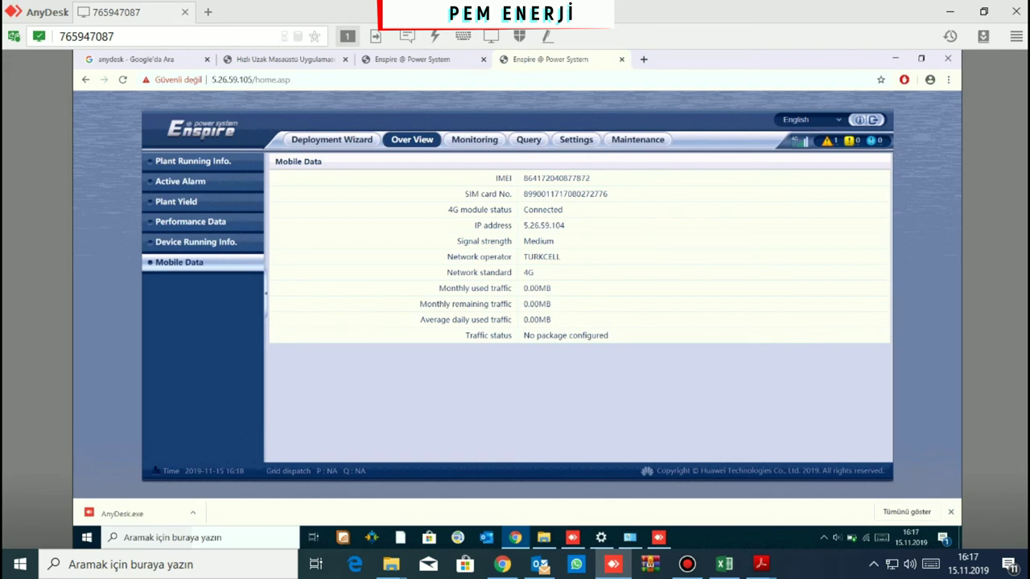
Open Settings > Management System and select the intl.fusionsolar.huawei.com server address
click(576, 140)
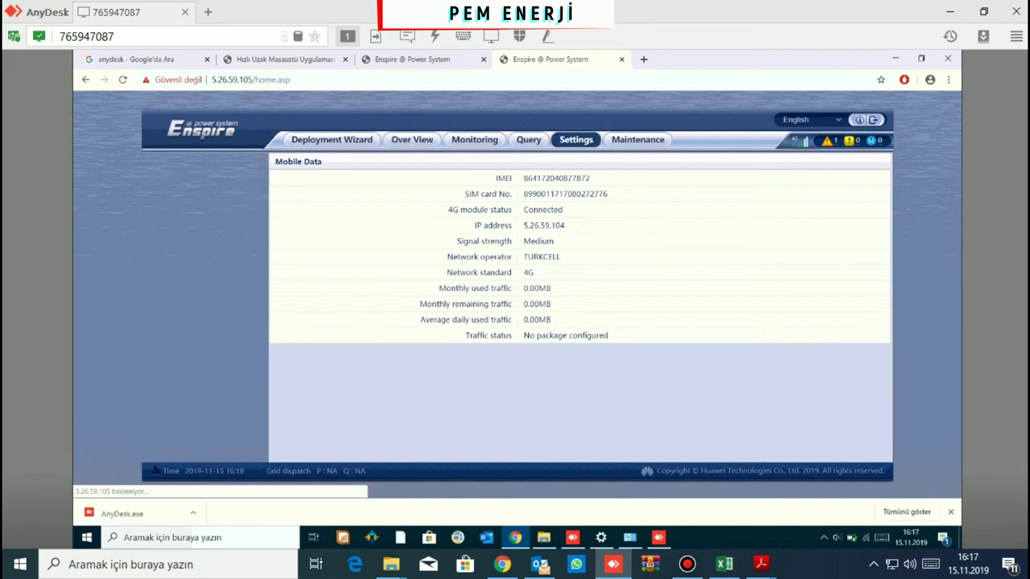
click(202, 340)
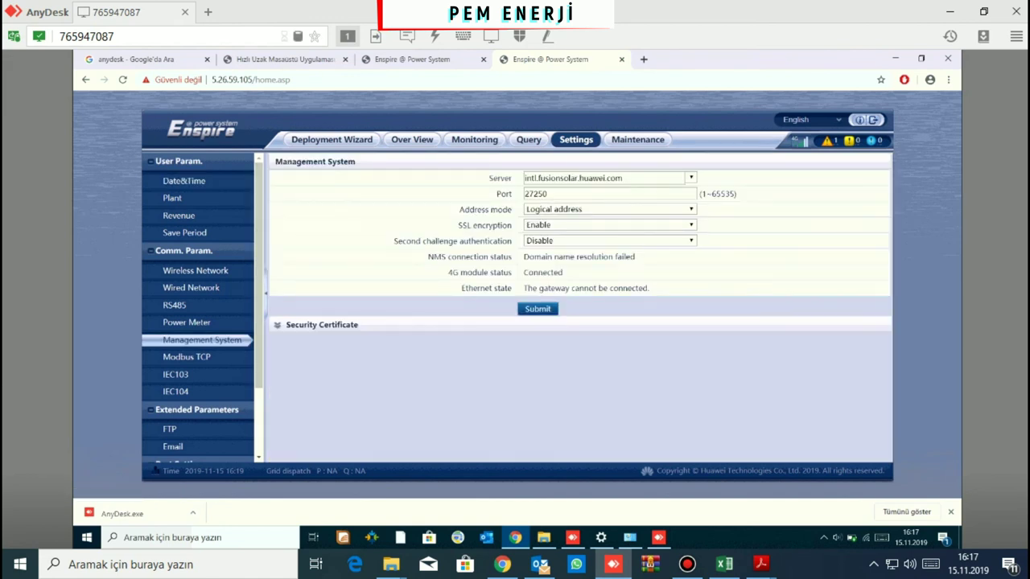
click(620, 178)
drag(623, 178, 523, 177)
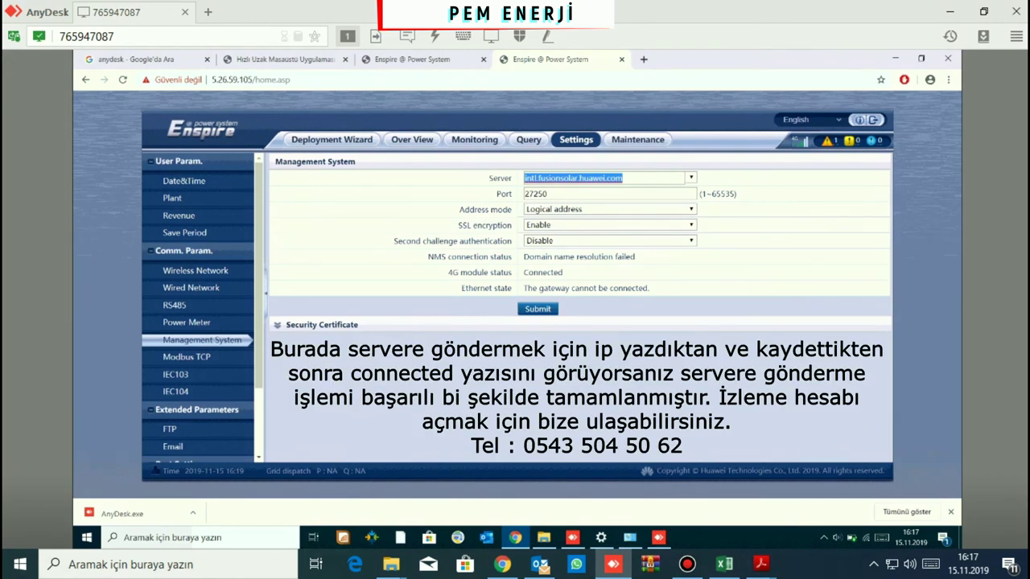
Set the management server to 78.186.185.91, port 16100, and submit and confirm it
text(7)
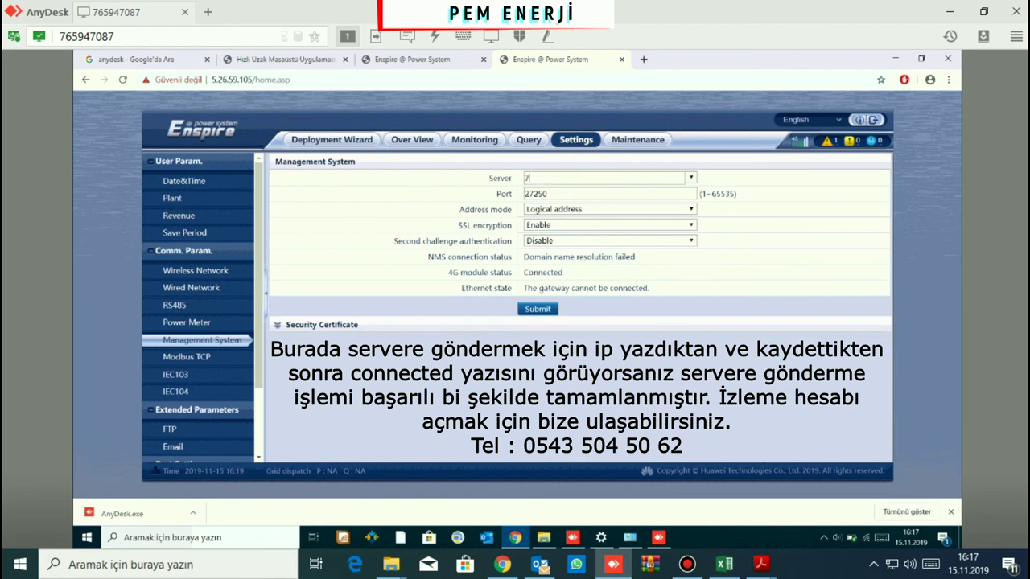
text(8.186)
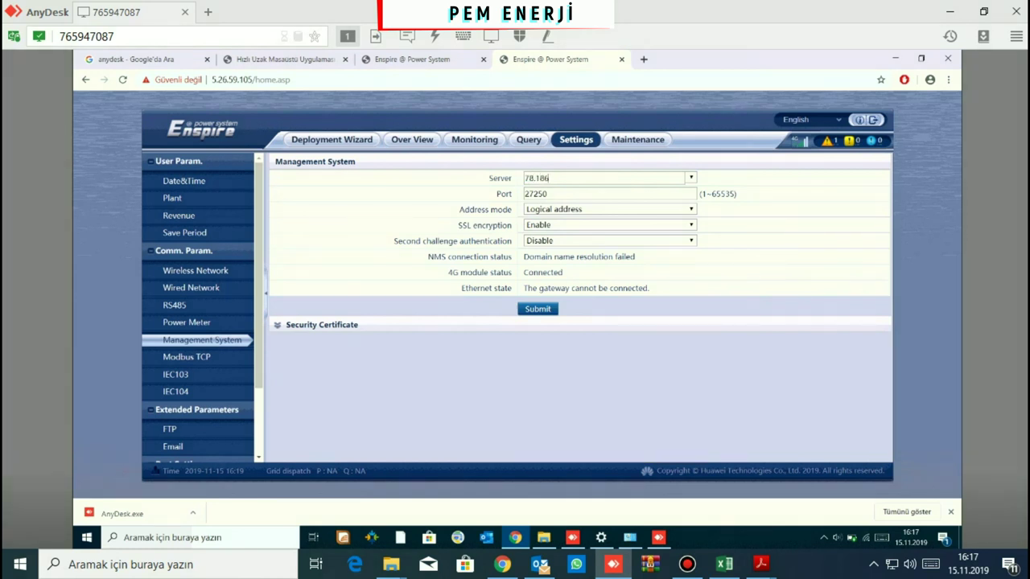
text(.18)
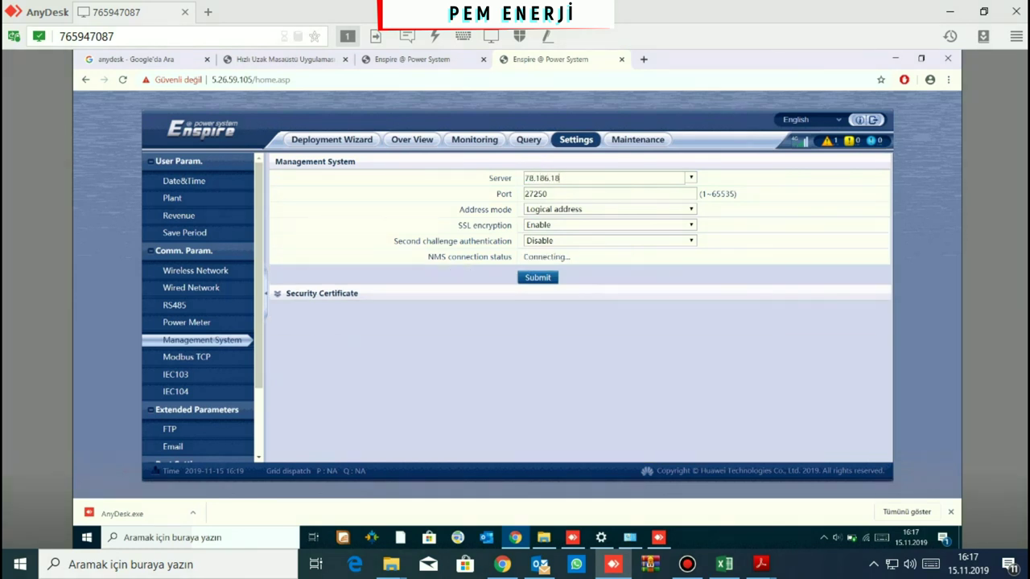
text(5.91)
key(ctrl+a)
text(16100)
key(Return)
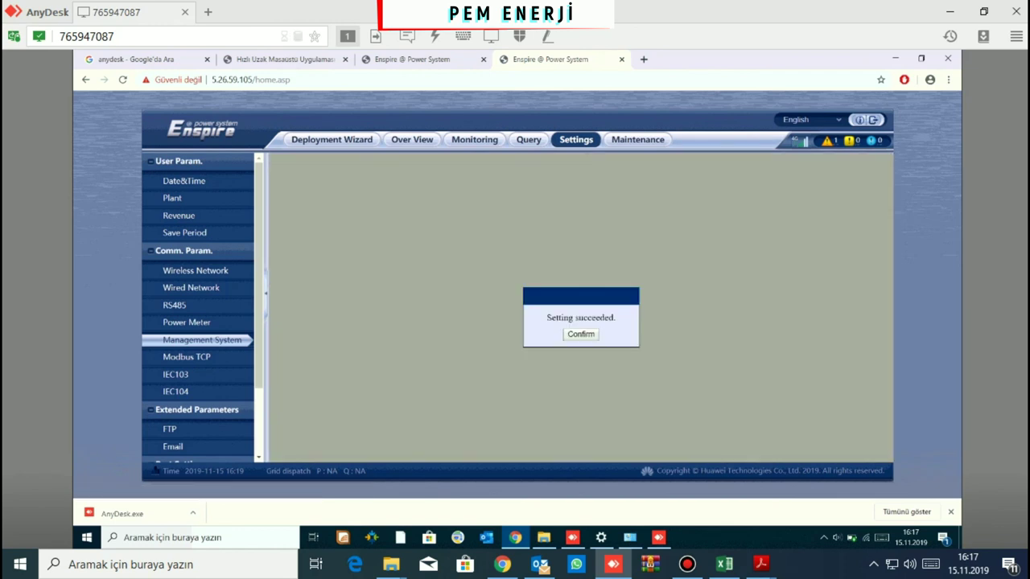
key(Return)
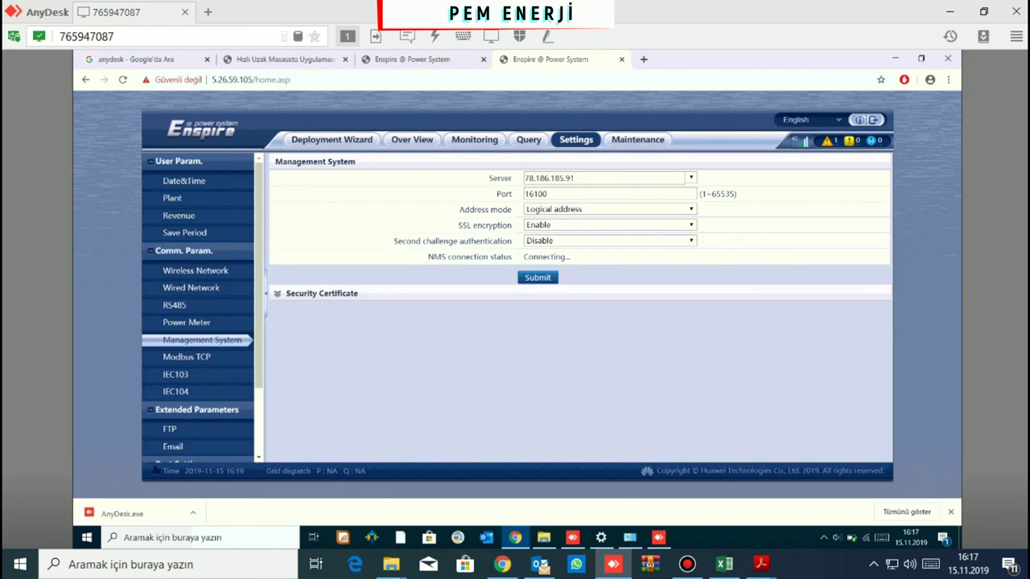
mouse_move(539, 564)
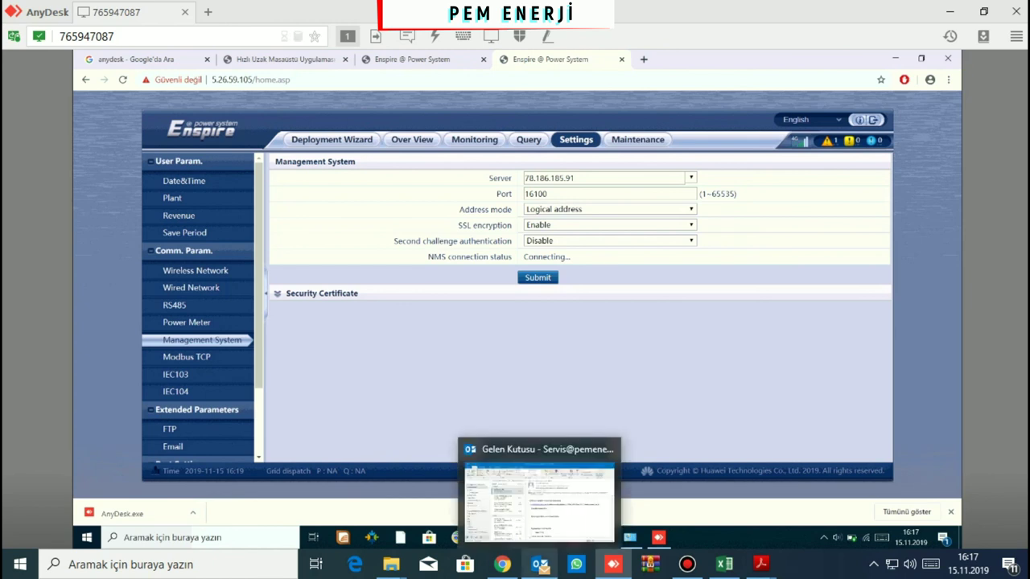